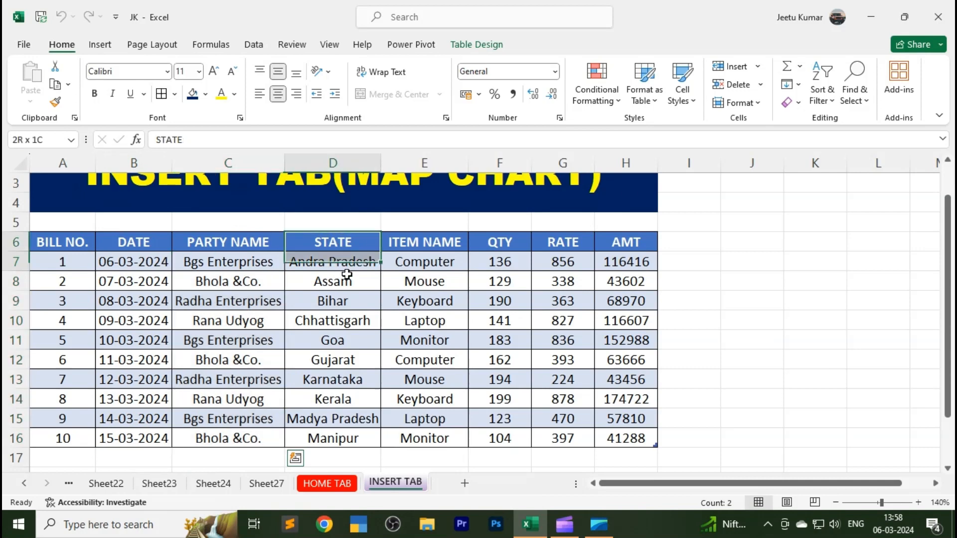
Step: Examine the STATE, ITEM NAME, QTY, RATE and AMT columns of the sales table
{"action": "key", "text": "shift+Down"}
{"action": "key", "text": "shift+Down"}
{"action": "key", "text": "shift+Down"}
{"action": "key", "text": "shift+Down"}
{"action": "key", "text": "shift+Down"}
{"action": "left_click", "coordinate": [447, 246]}
{"action": "key", "text": "shift+Down"}
{"action": "key", "text": "shift+Down"}
{"action": "key", "text": "shift+Down"}
{"action": "key", "text": "shift+Down"}
{"action": "key", "text": "shift+Down"}
{"action": "left_click_drag", "start_coordinate": [521, 244], "coordinate": [539, 360]}
{"action": "left_click_drag", "start_coordinate": [579, 258], "coordinate": [580, 340]}
{"action": "left_click_drag", "start_coordinate": [636, 250], "coordinate": [627, 341]}
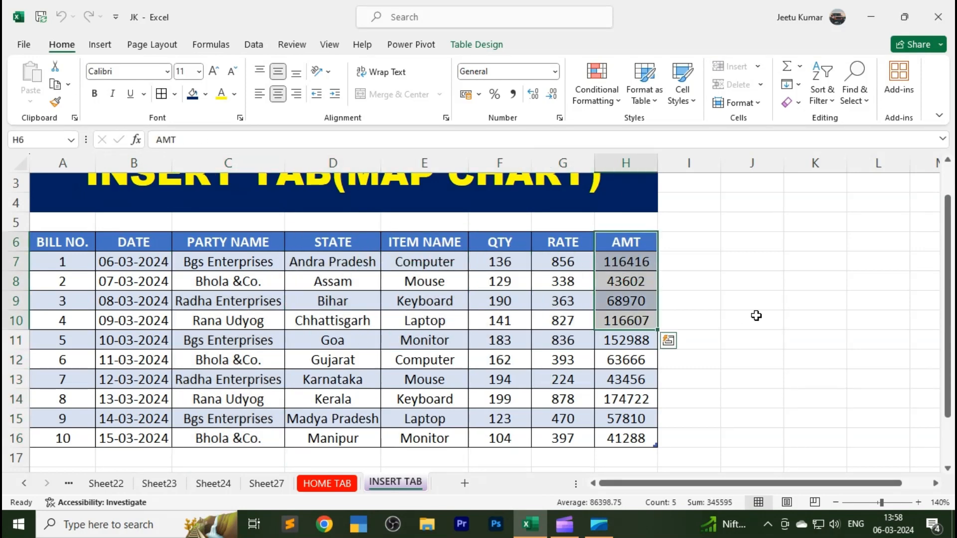
{"action": "left_click", "coordinate": [754, 318]}
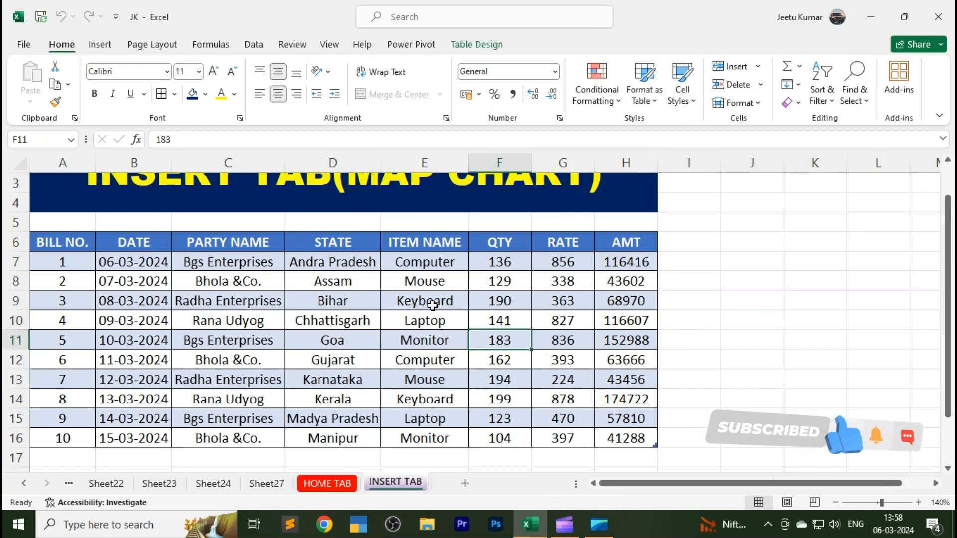
{"action": "left_click", "coordinate": [627, 243]}
{"action": "left_click", "coordinate": [633, 300]}
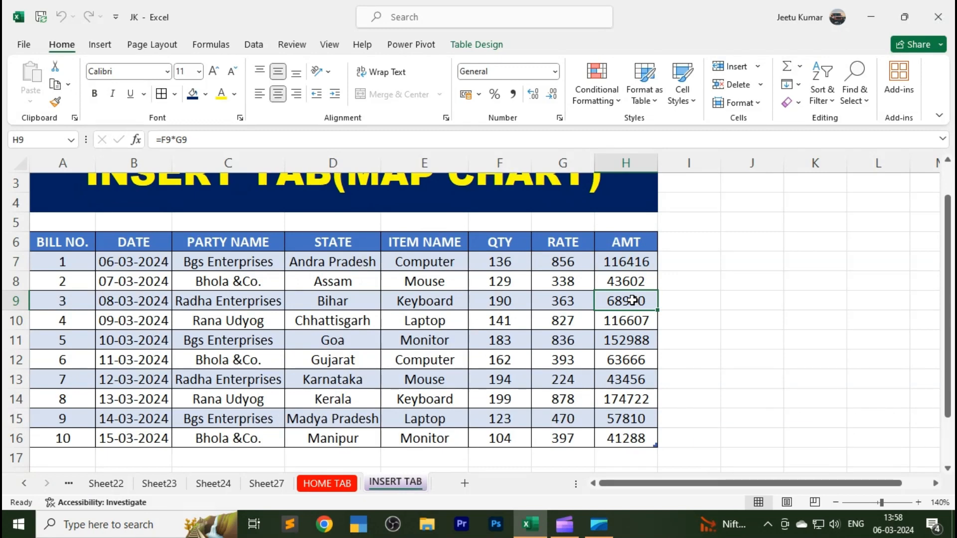
{"action": "left_click", "coordinate": [423, 315]}
{"action": "left_click", "coordinate": [388, 351]}
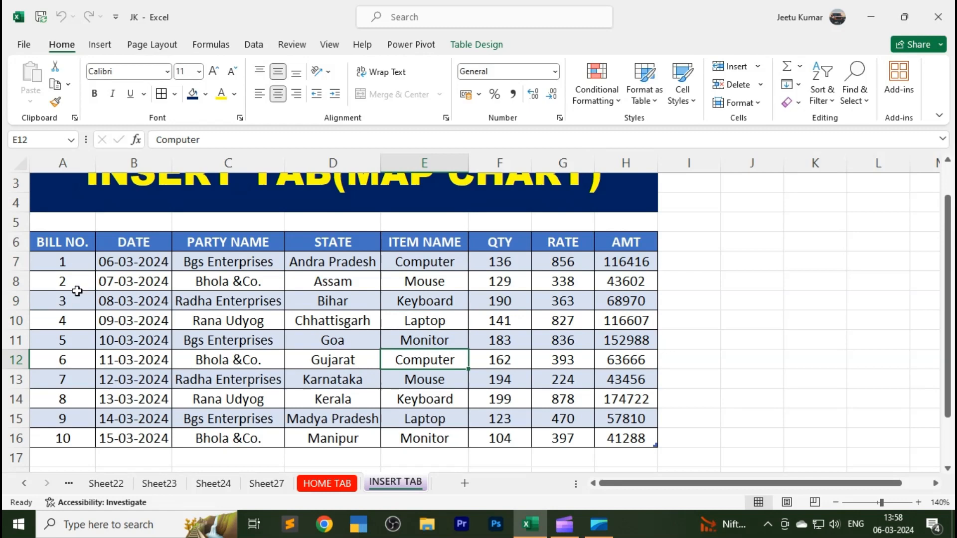
Step: Create a PivotTable on a new worksheet using the entire sales table, Table3, as its source
{"action": "left_click_drag", "start_coordinate": [68, 243], "coordinate": [621, 437]}
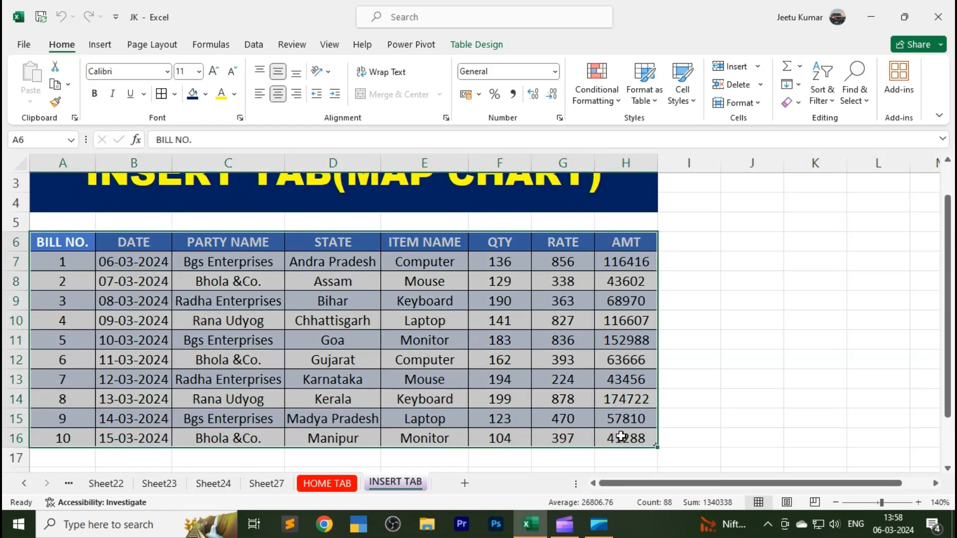
{"action": "left_click", "coordinate": [110, 49]}
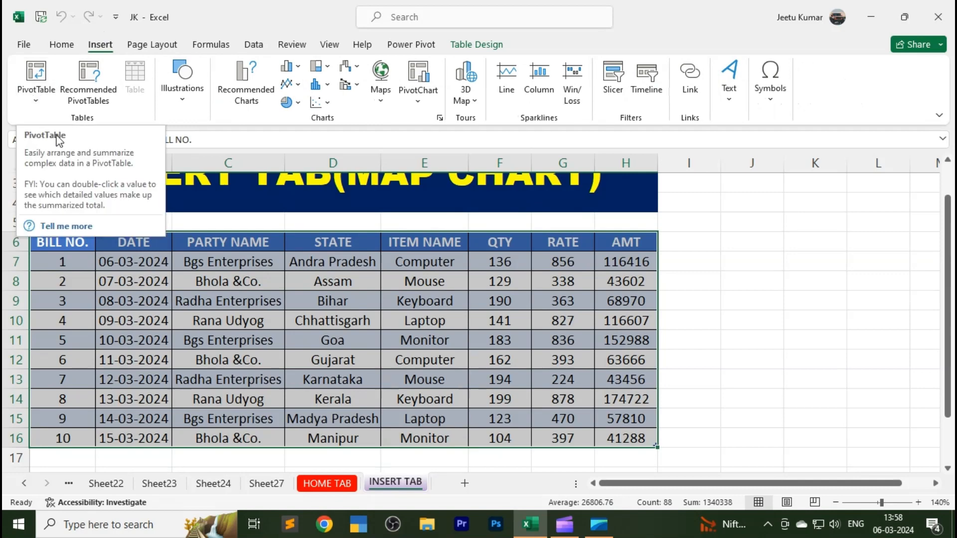
{"action": "left_click", "coordinate": [274, 296]}
{"action": "left_click_drag", "start_coordinate": [79, 245], "coordinate": [643, 439]}
{"action": "left_click", "coordinate": [35, 109]}
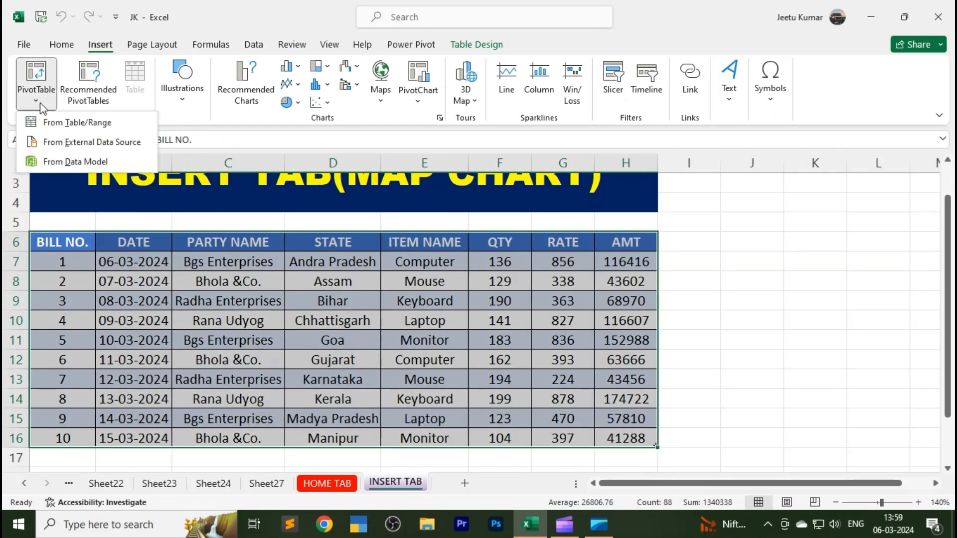
{"action": "left_click", "coordinate": [70, 122]}
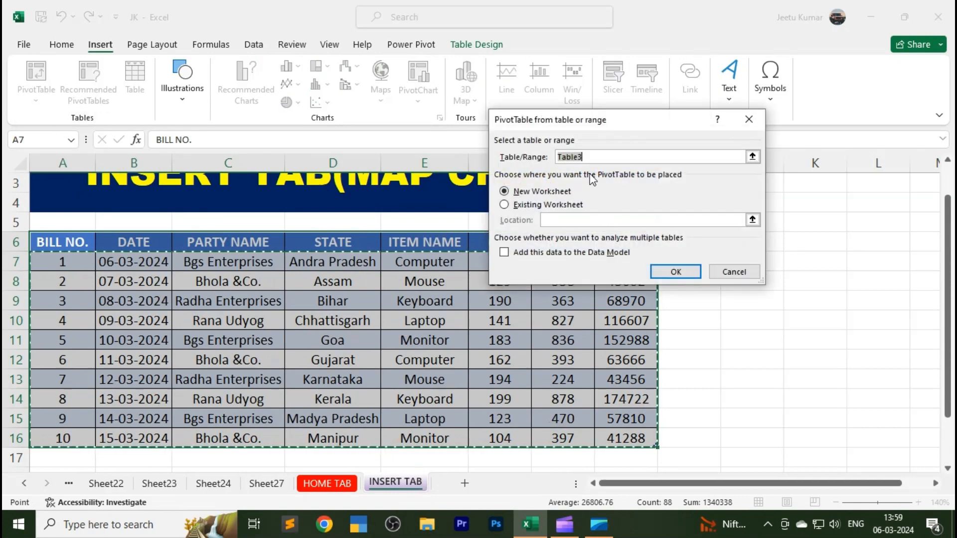
{"action": "left_click", "coordinate": [590, 157]}
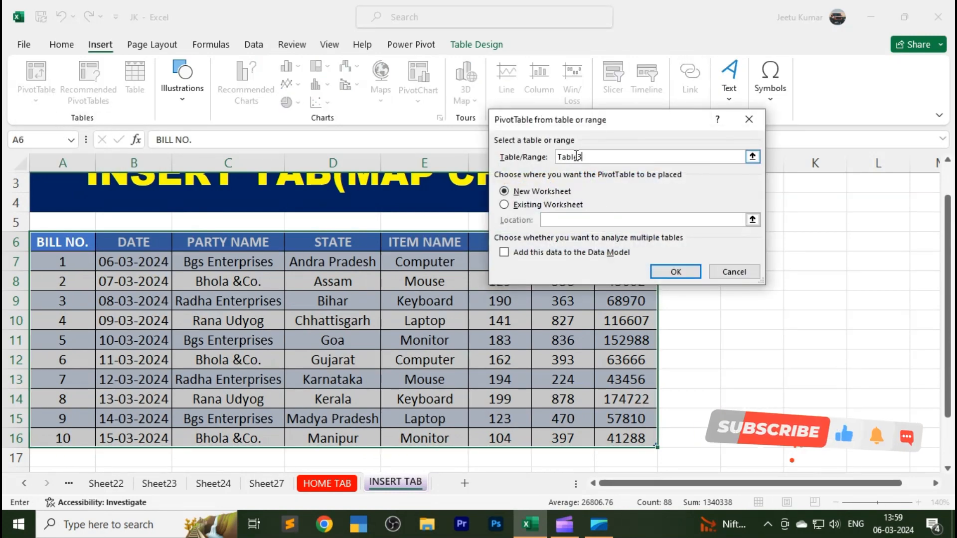
{"action": "left_click_drag", "start_coordinate": [600, 157], "coordinate": [547, 159]}
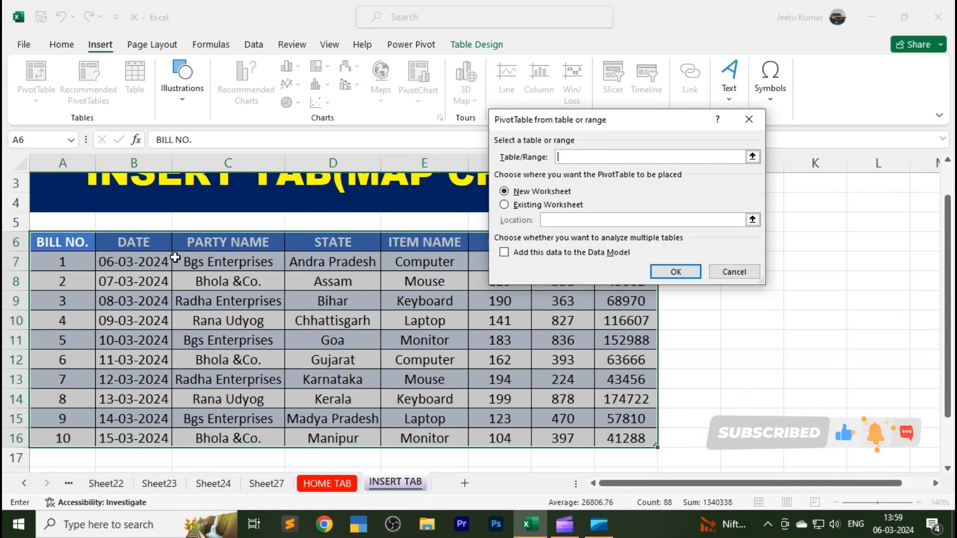
{"action": "left_click_drag", "start_coordinate": [80, 243], "coordinate": [643, 437]}
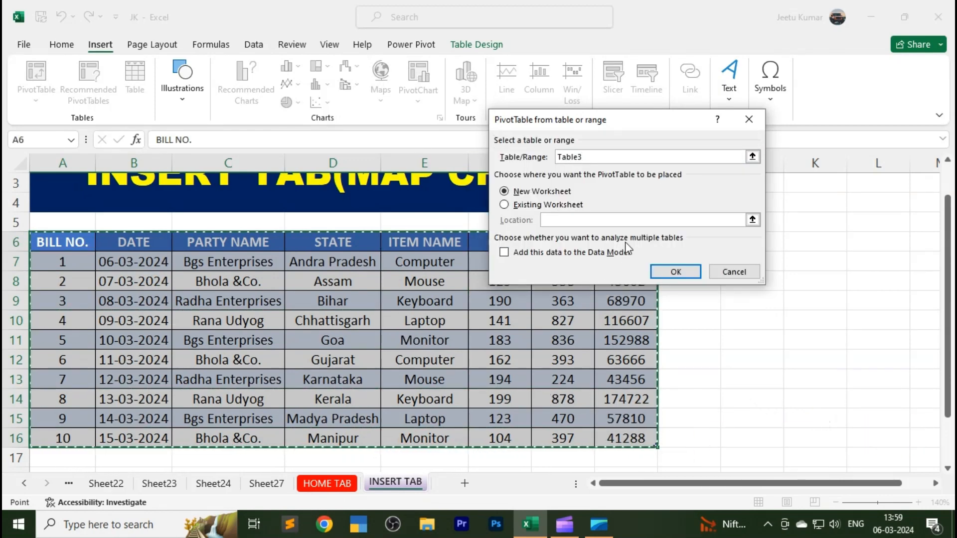
{"action": "left_click", "coordinate": [675, 272]}
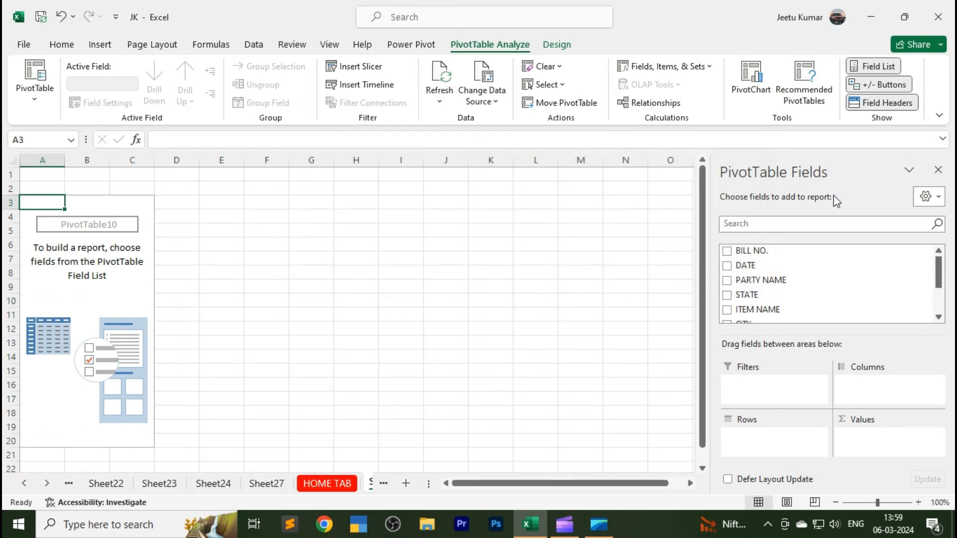
Step: Add STATE to the PivotTable's rows and AMT to its values, and close the field list
{"action": "left_click", "coordinate": [729, 297]}
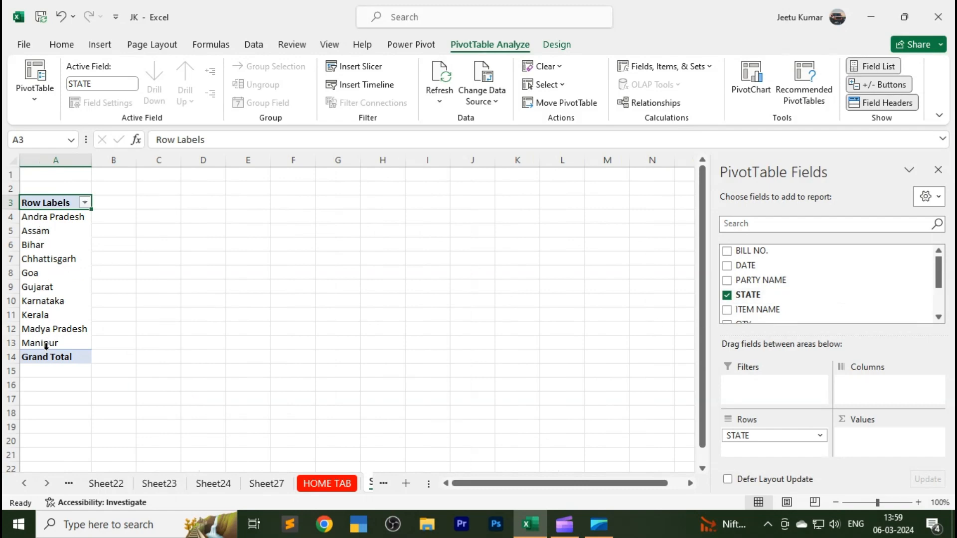
{"action": "left_click_drag", "start_coordinate": [939, 263], "coordinate": [944, 302]}
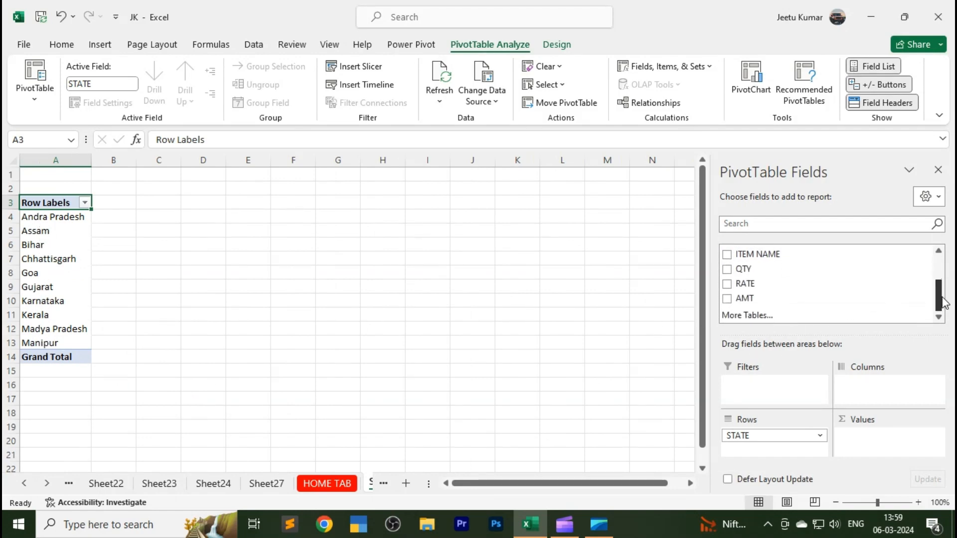
{"action": "left_click", "coordinate": [731, 300]}
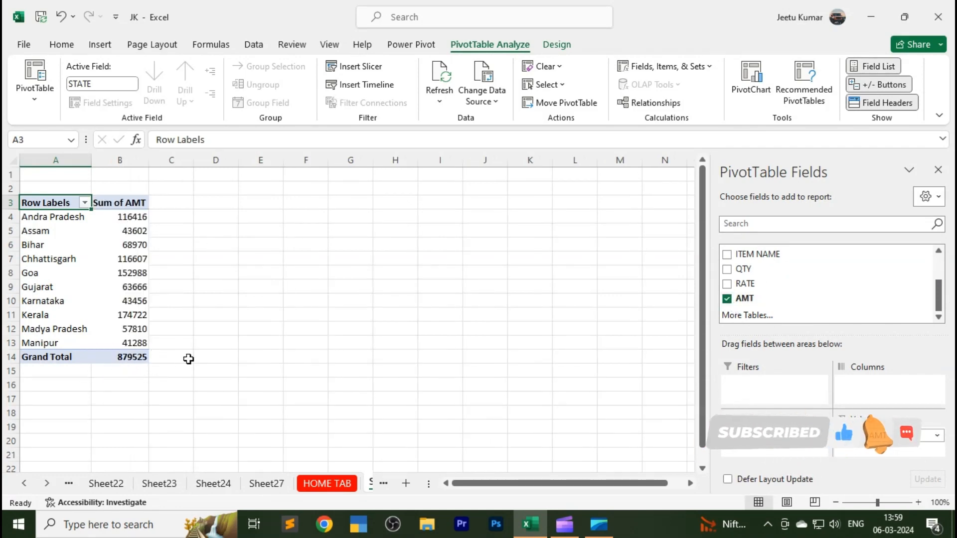
{"action": "left_click", "coordinate": [941, 172]}
{"action": "left_click", "coordinate": [365, 278]}
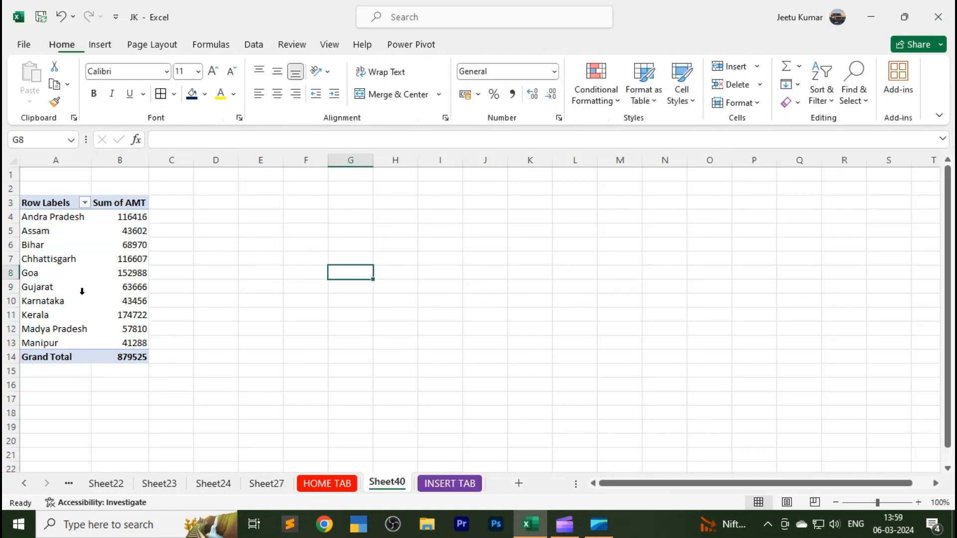
Step: Try to insert a Filled Map chart directly from the PivotTable range A3:B14
{"action": "left_click_drag", "start_coordinate": [45, 202], "coordinate": [131, 358]}
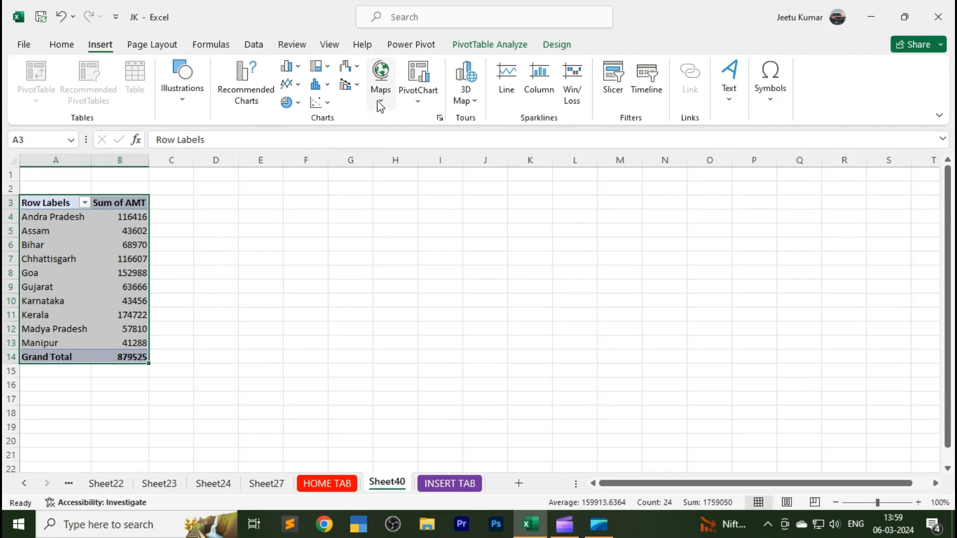
{"action": "left_click", "coordinate": [388, 102]}
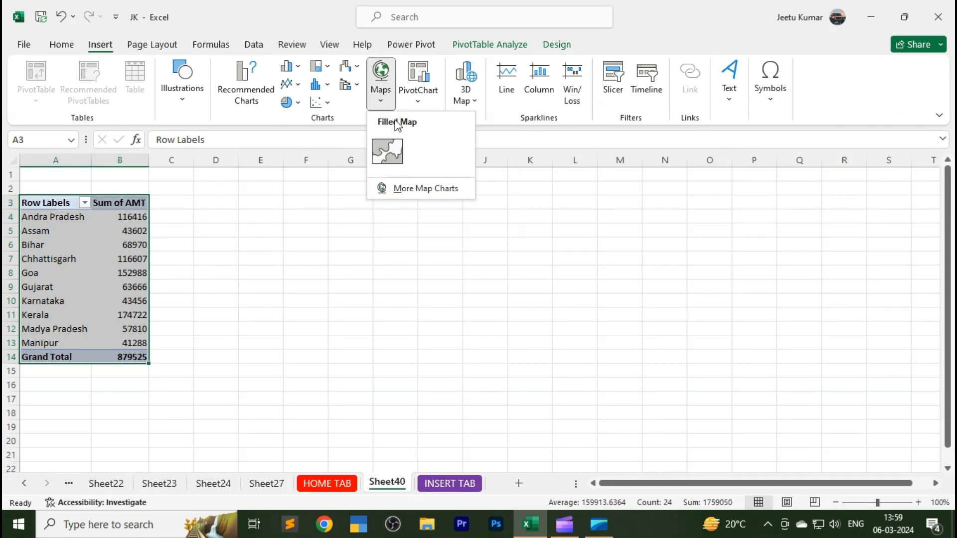
{"action": "left_click", "coordinate": [388, 147]}
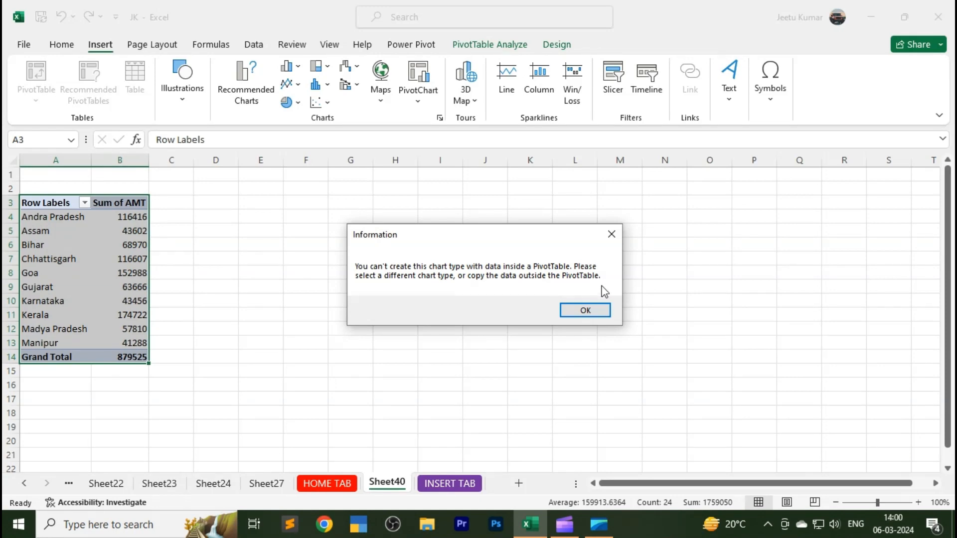
{"action": "left_click", "coordinate": [599, 313]}
{"action": "left_click", "coordinate": [279, 241]}
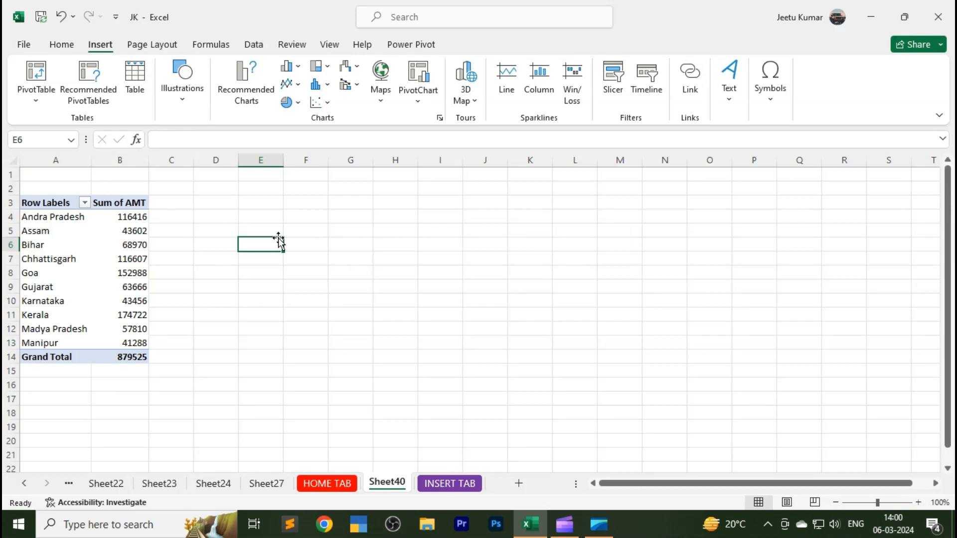
{"action": "left_click", "coordinate": [345, 258]}
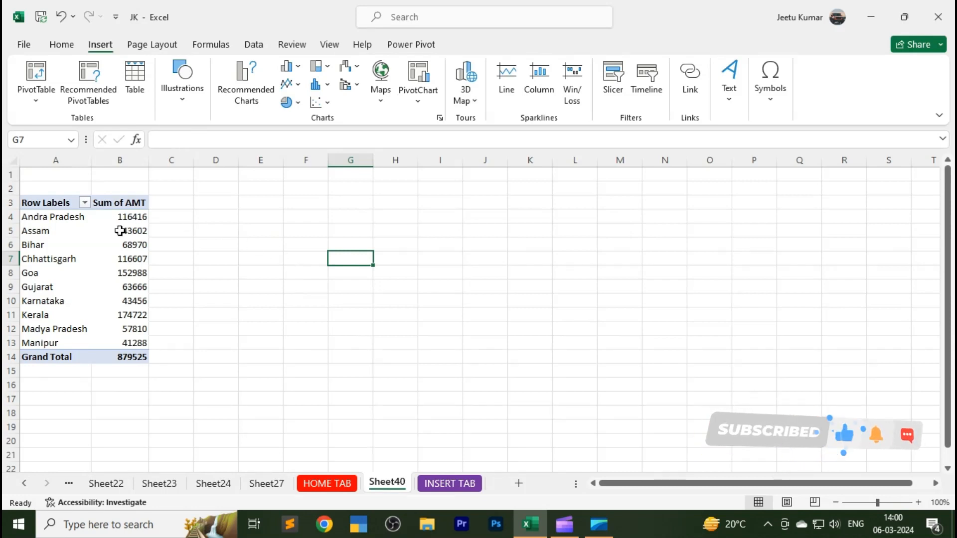
{"action": "left_click_drag", "start_coordinate": [47, 203], "coordinate": [140, 358]}
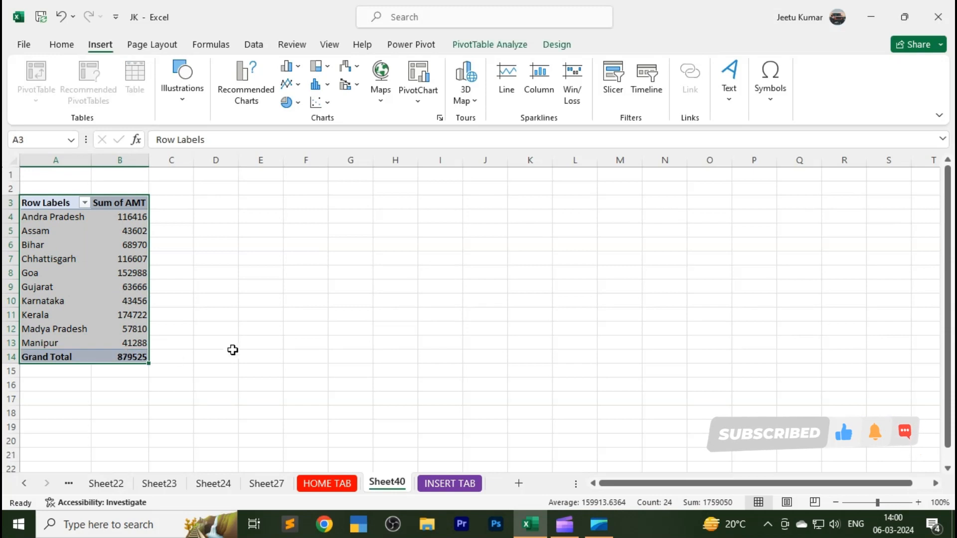
{"action": "left_click", "coordinate": [349, 229]}
{"action": "left_click", "coordinate": [370, 203]}
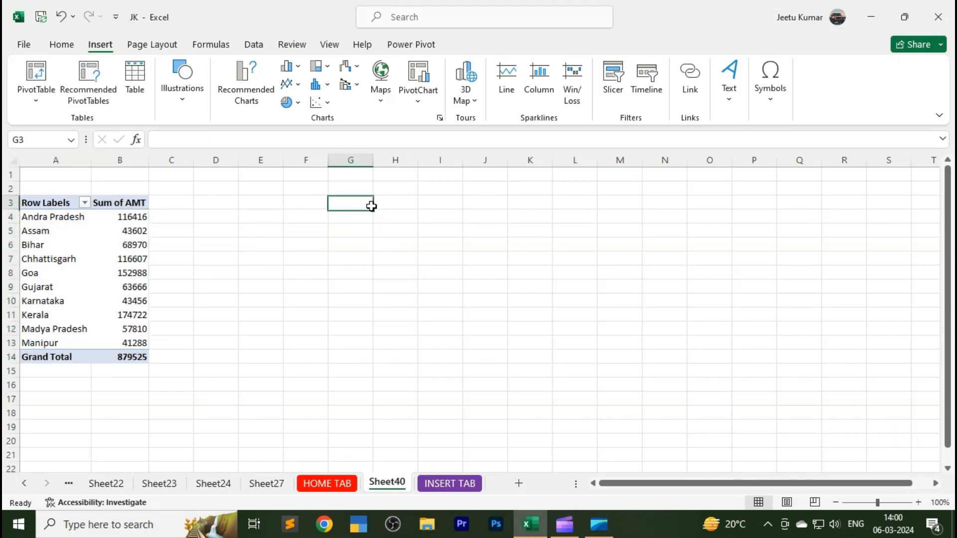
{"action": "left_click", "coordinate": [419, 219]}
{"action": "key", "text": "Down"}
{"action": "key", "text": "Down"}
{"action": "key", "text": "Down"}
{"action": "key", "text": "Down"}
{"action": "key", "text": "Down"}
{"action": "key", "text": "Down"}
{"action": "key", "text": "Down"}
{"action": "key", "text": "Down"}
{"action": "key", "text": "Down"}
{"action": "key", "text": "Down"}
{"action": "key", "text": "Down"}
{"action": "key", "text": "Down"}
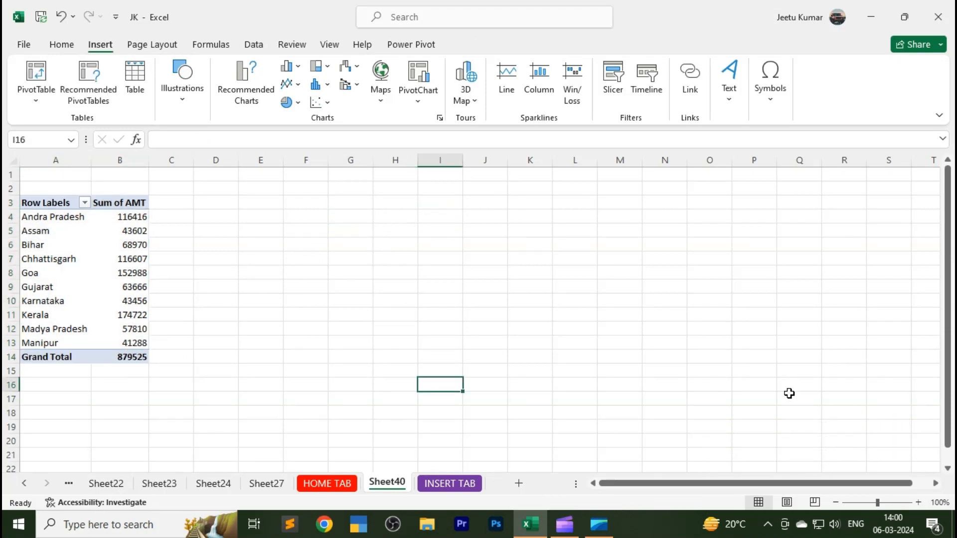
{"action": "left_click", "coordinate": [228, 240]}
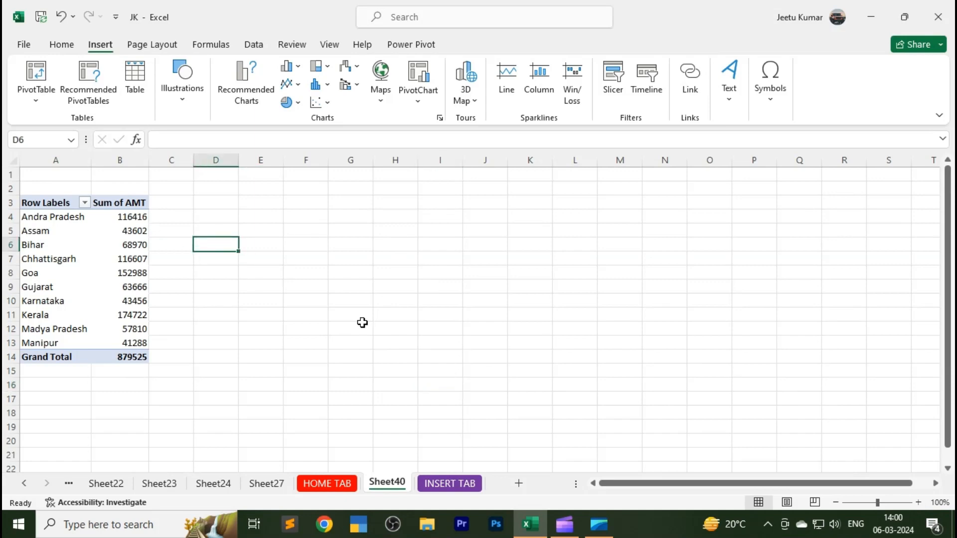
Step: Try to copy the PivotTable range A3:B14 to cell G3 as ordinary data outside the PivotTable
{"action": "left_click", "coordinate": [920, 503]}
{"action": "left_click", "coordinate": [920, 503]}
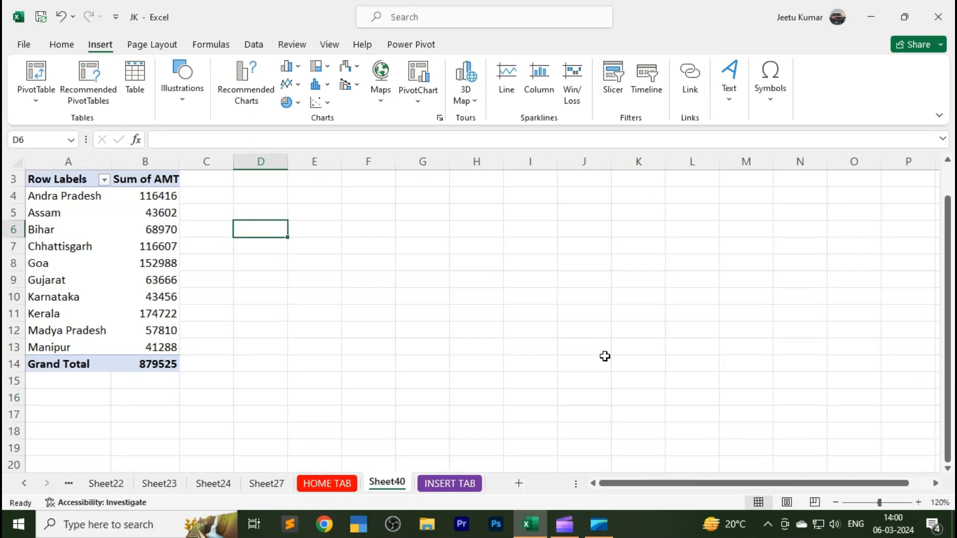
{"action": "left_click", "coordinate": [483, 368]}
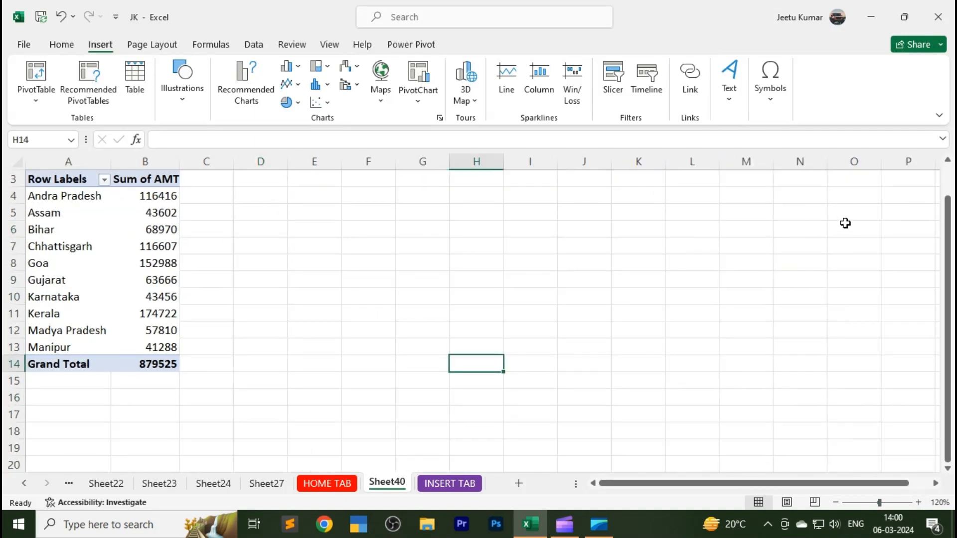
{"action": "left_click_drag", "start_coordinate": [947, 344], "coordinate": [948, 313]}
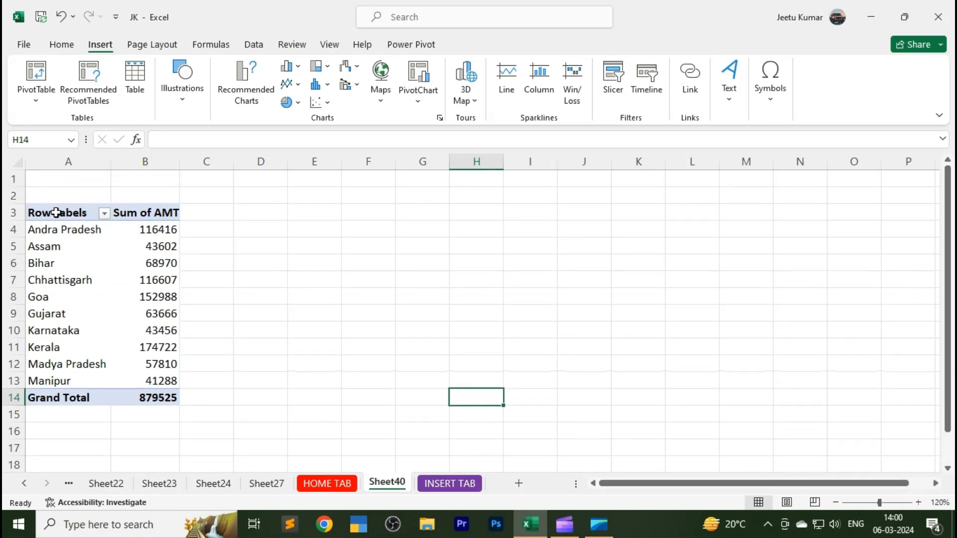
{"action": "left_click_drag", "start_coordinate": [56, 213], "coordinate": [165, 397]}
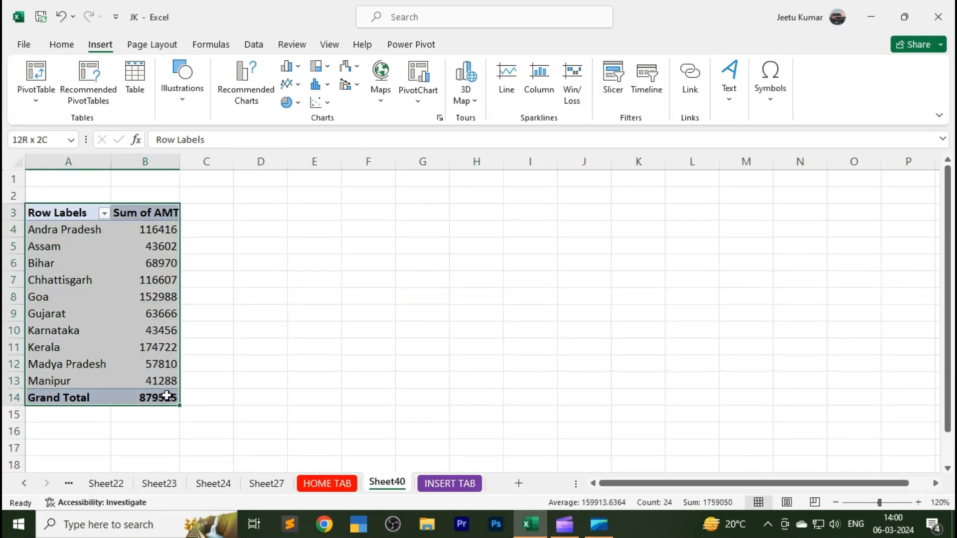
{"action": "left_click", "coordinate": [62, 46]}
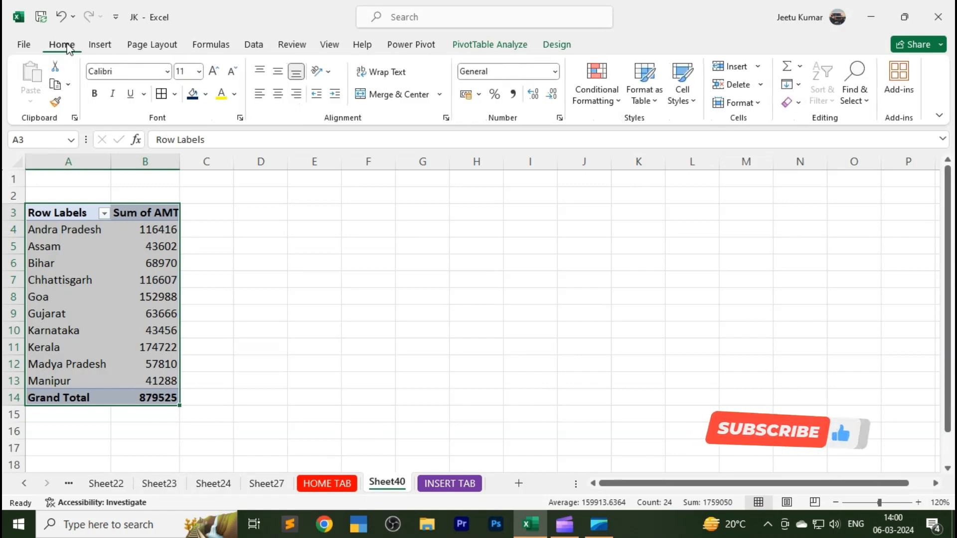
{"action": "left_click", "coordinate": [55, 86]}
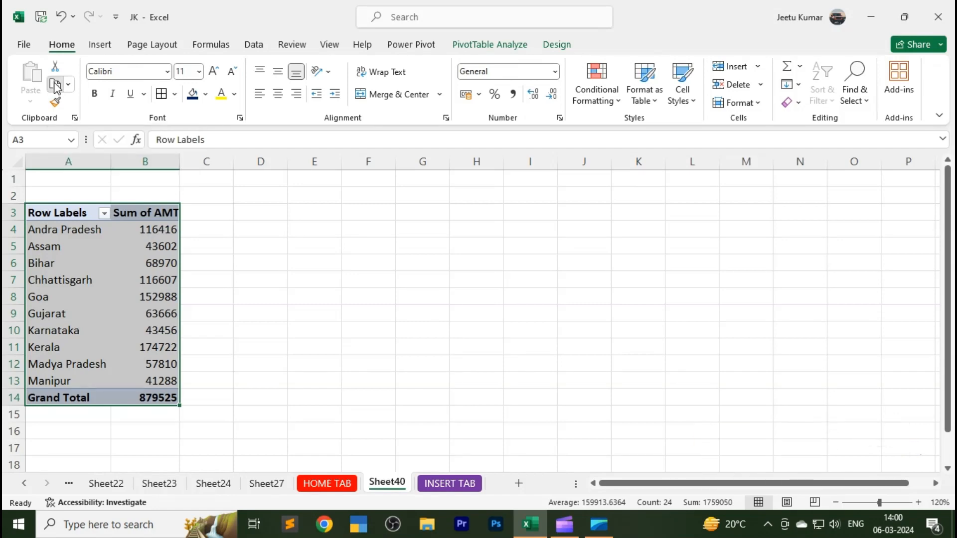
{"action": "left_click", "coordinate": [423, 211]}
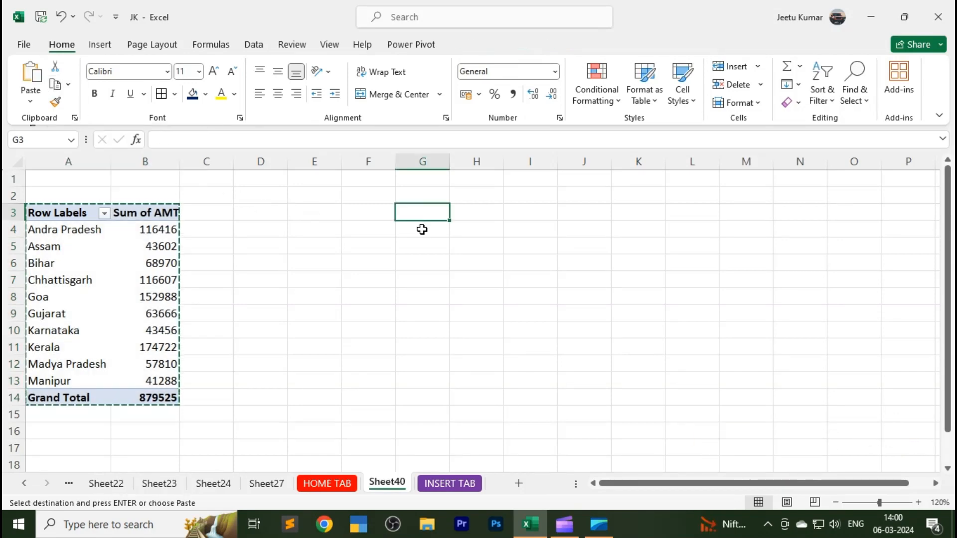
{"action": "left_click", "coordinate": [31, 101]}
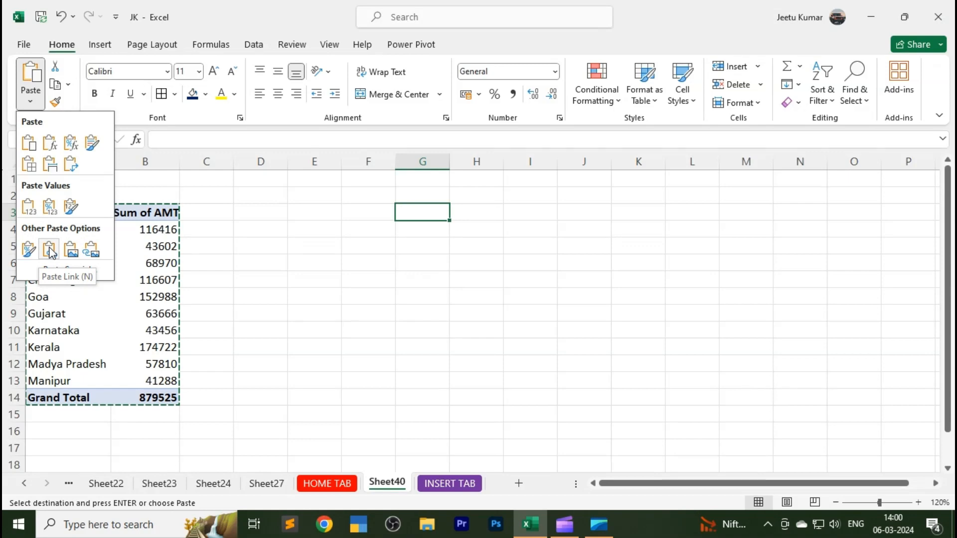
{"action": "key", "text": "Escape"}
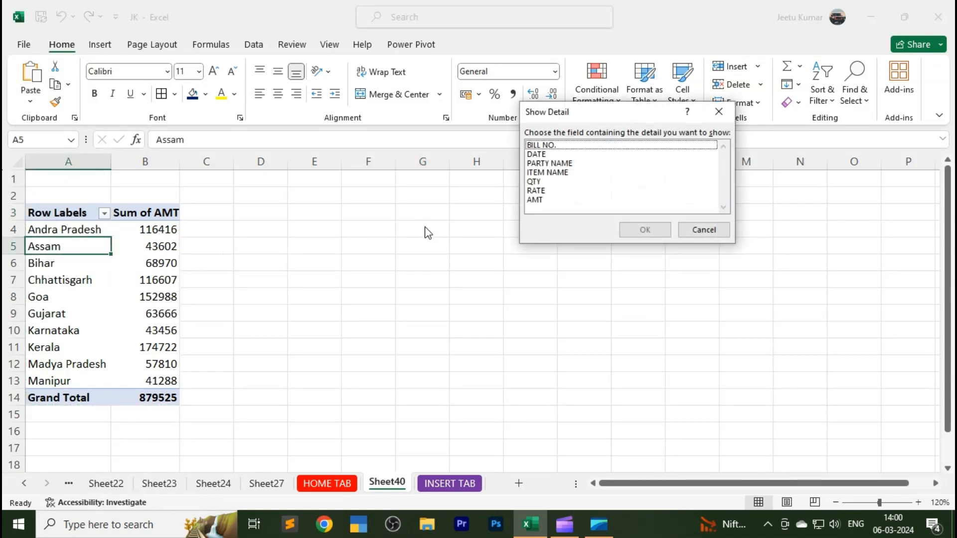
{"action": "left_click", "coordinate": [700, 232]}
{"action": "left_click", "coordinate": [423, 280]}
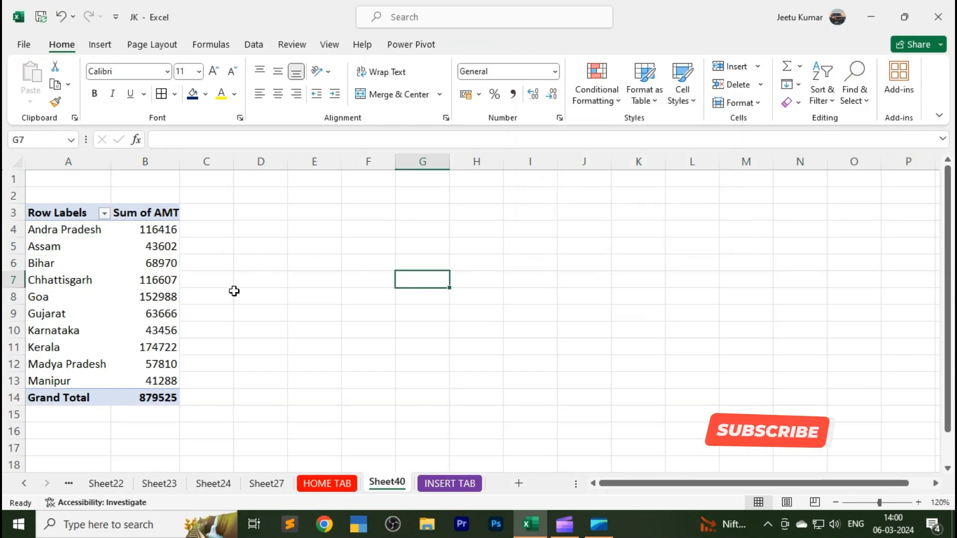
Step: Copy the PivotTable range A3:B14 and paste it as linked cells starting at F3
{"action": "left_click_drag", "start_coordinate": [70, 214], "coordinate": [170, 394]}
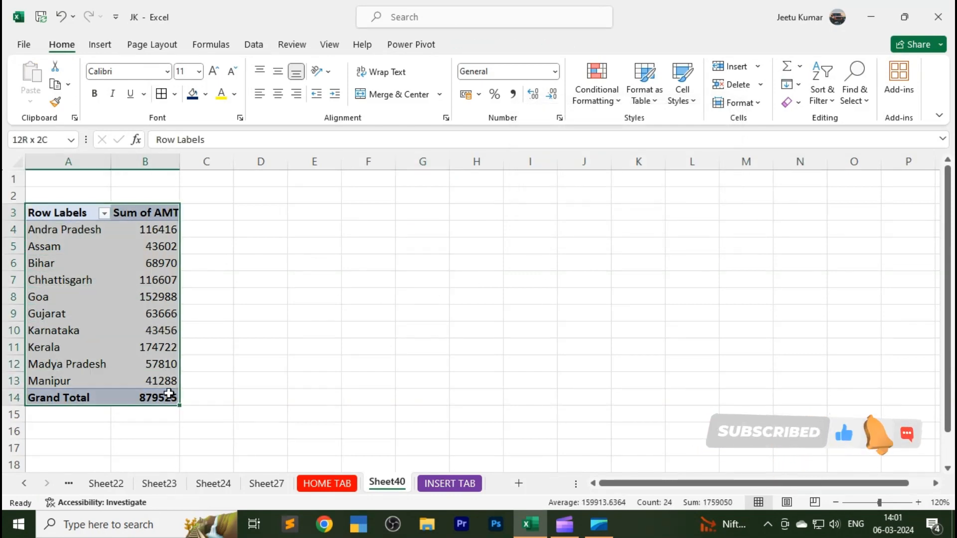
{"action": "left_click", "coordinate": [99, 45]}
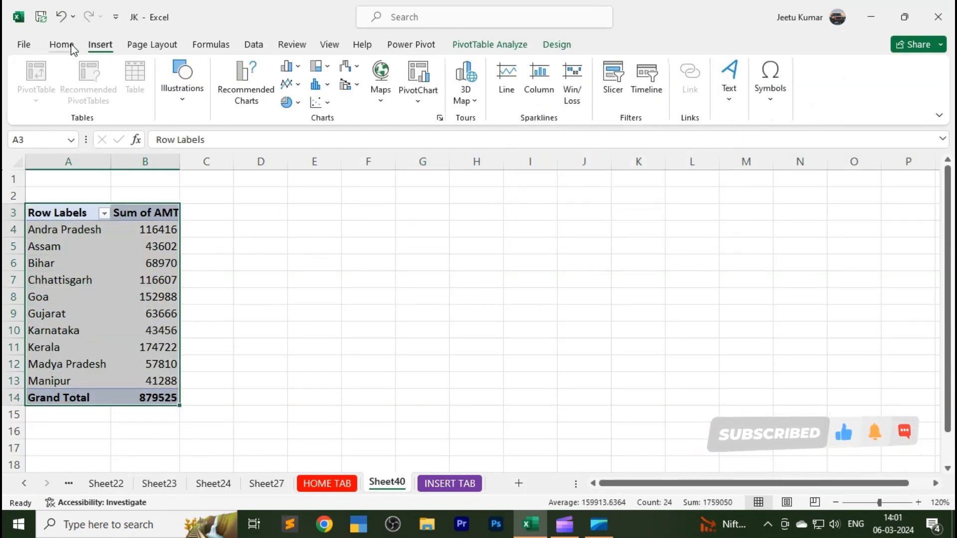
{"action": "left_click", "coordinate": [72, 47]}
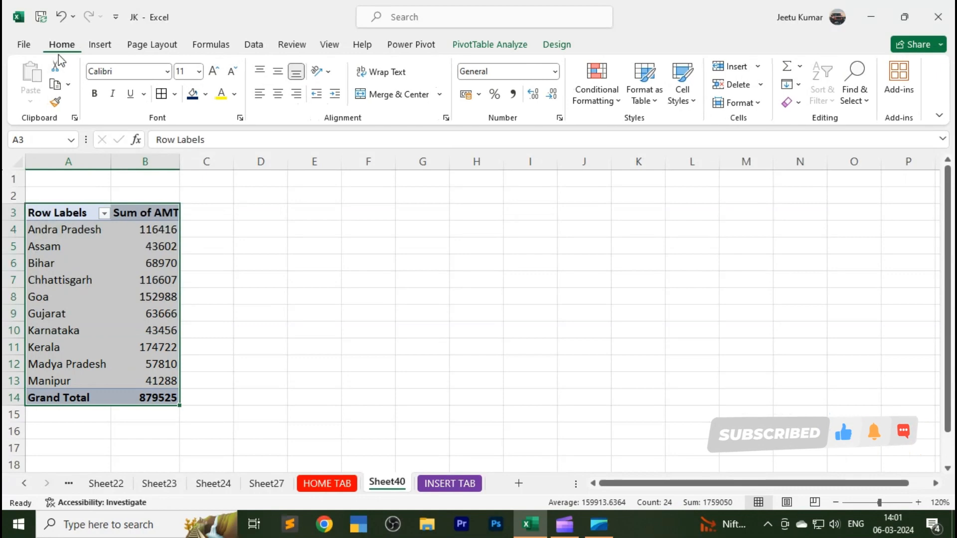
{"action": "left_click", "coordinate": [56, 85]}
{"action": "left_click", "coordinate": [379, 212]}
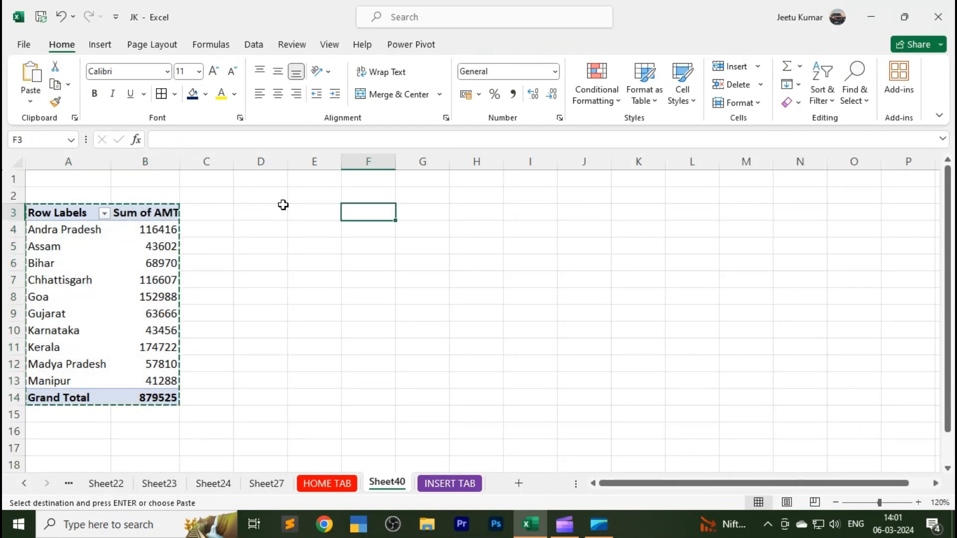
{"action": "left_click", "coordinate": [31, 101]}
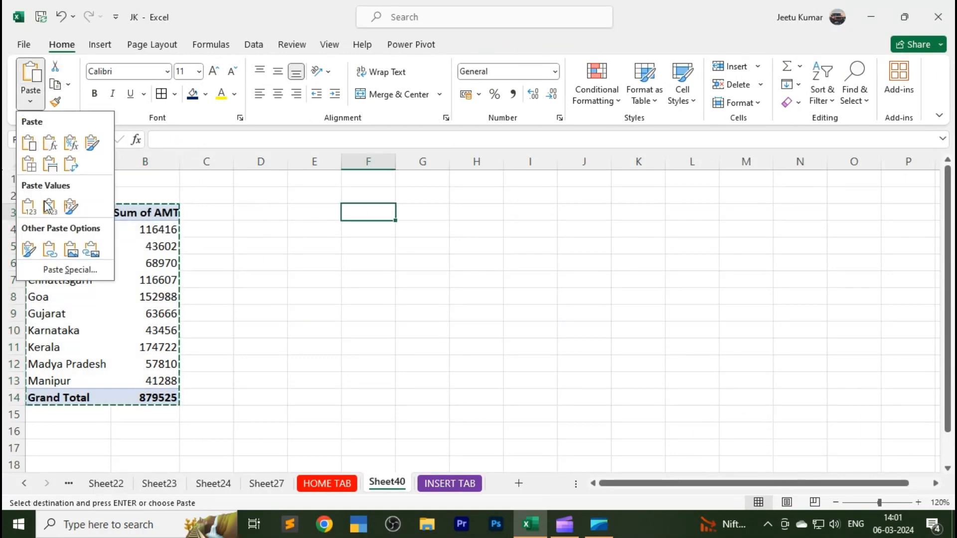
{"action": "left_click", "coordinate": [49, 251]}
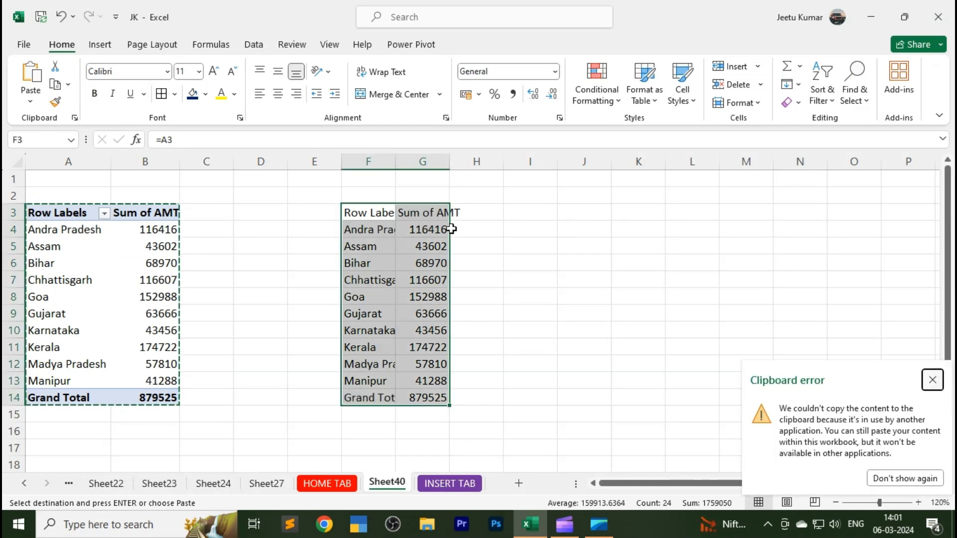
{"action": "left_click", "coordinate": [933, 380]}
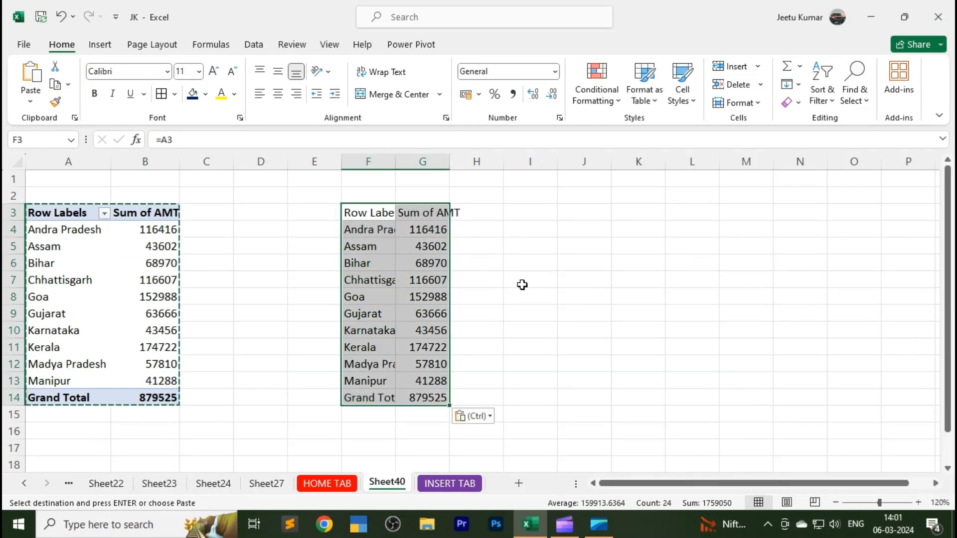
Step: AutoFit the widths of columns F and G to the pasted state and amount data
{"action": "key", "text": "alt+h"}
{"action": "key", "text": "o"}
{"action": "key", "text": "i"}
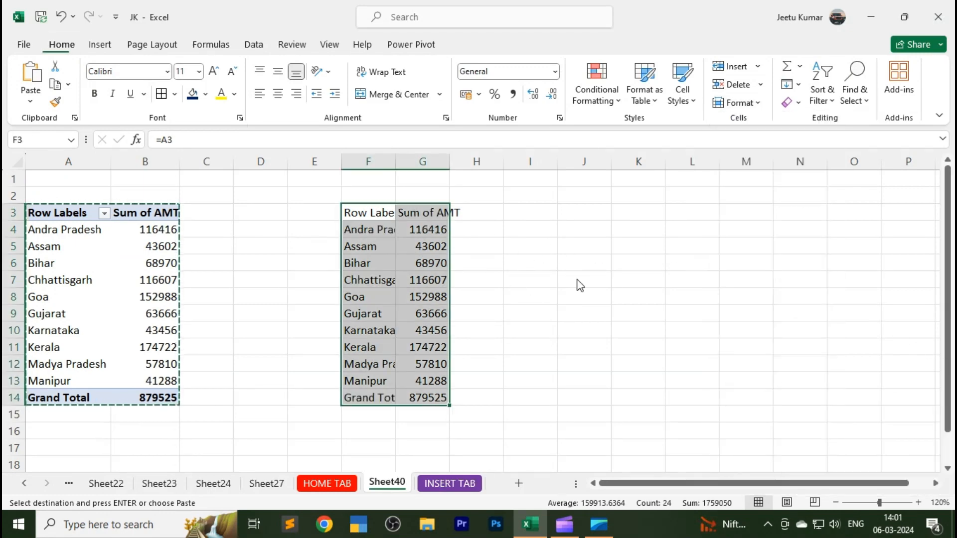
{"action": "left_click", "coordinate": [577, 314]}
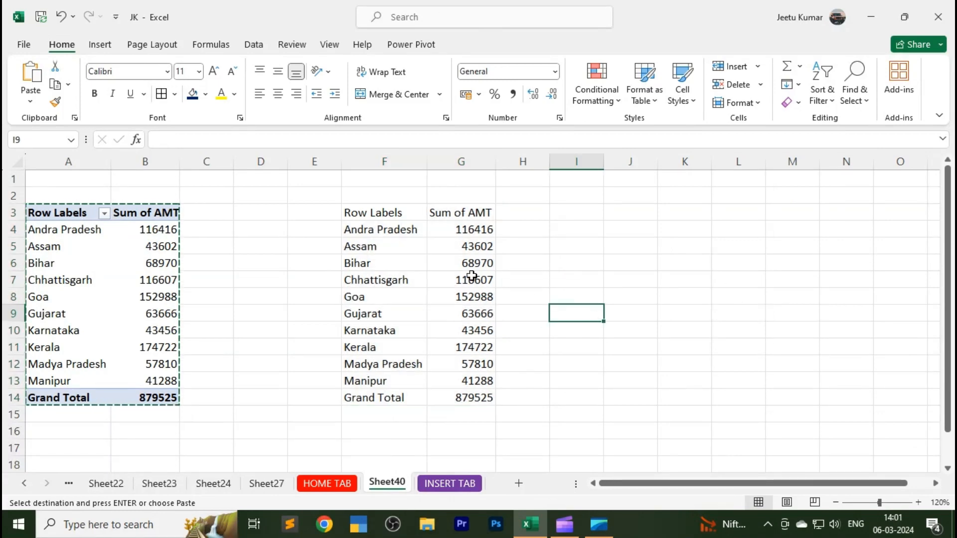
Step: Insert a Filled Map chart from the linked range F3:G14
{"action": "left_click_drag", "start_coordinate": [369, 217], "coordinate": [465, 398]}
{"action": "left_click", "coordinate": [339, 279]}
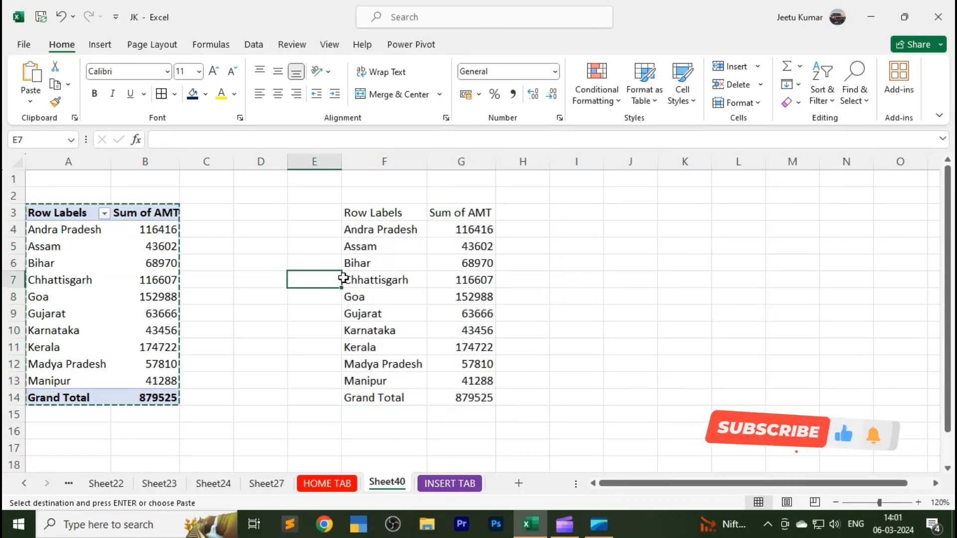
{"action": "left_click_drag", "start_coordinate": [372, 215], "coordinate": [474, 398]}
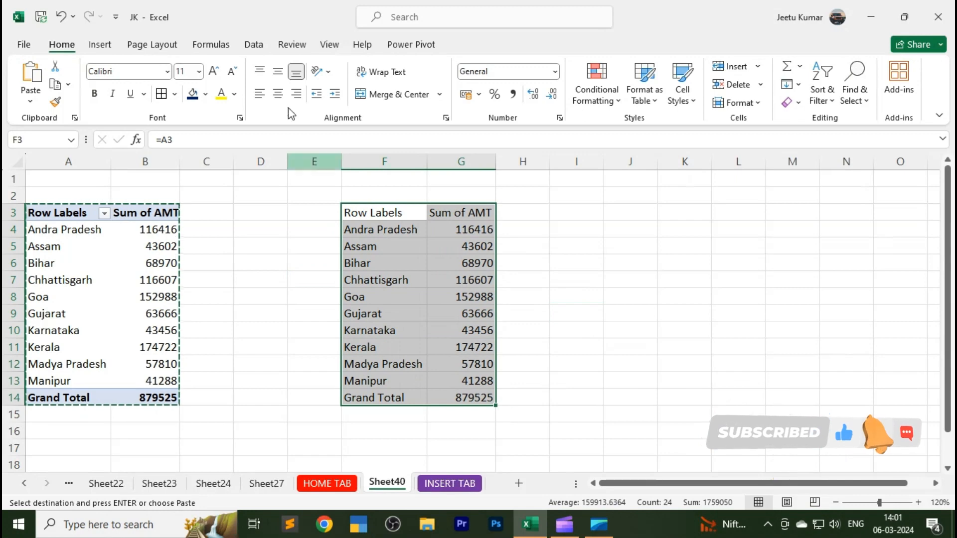
{"action": "left_click", "coordinate": [100, 45]}
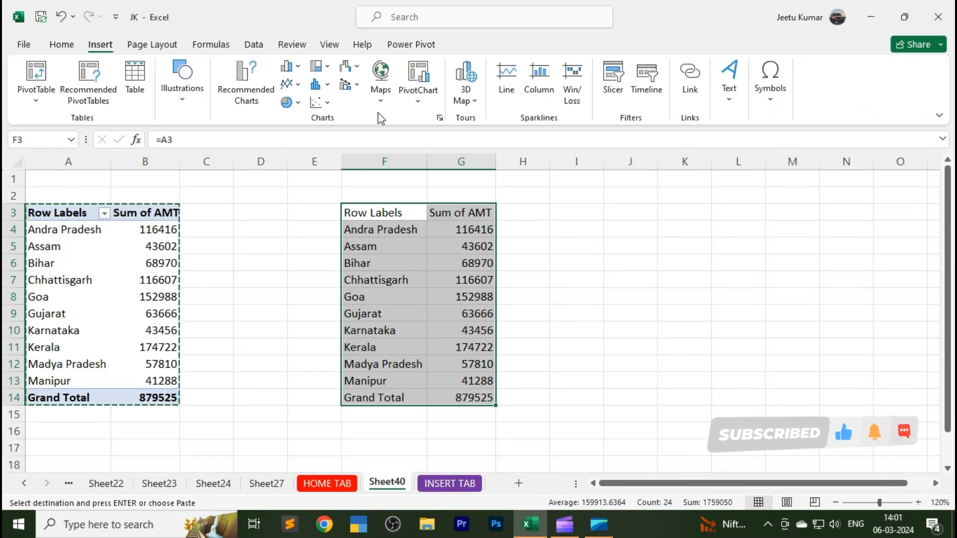
{"action": "left_click", "coordinate": [381, 90]}
{"action": "left_click", "coordinate": [388, 152]}
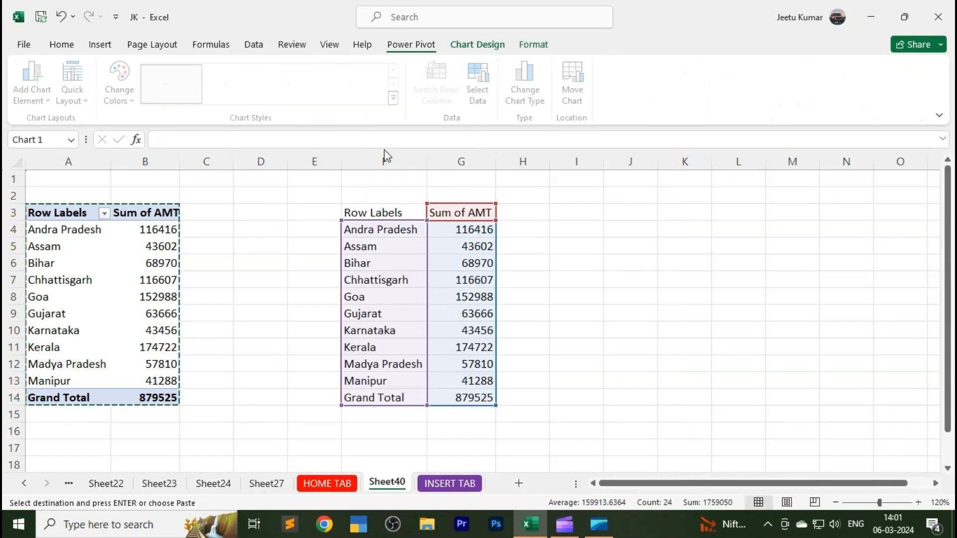
{"action": "left_click_drag", "start_coordinate": [327, 229], "coordinate": [435, 220]}
{"action": "left_click", "coordinate": [335, 196]}
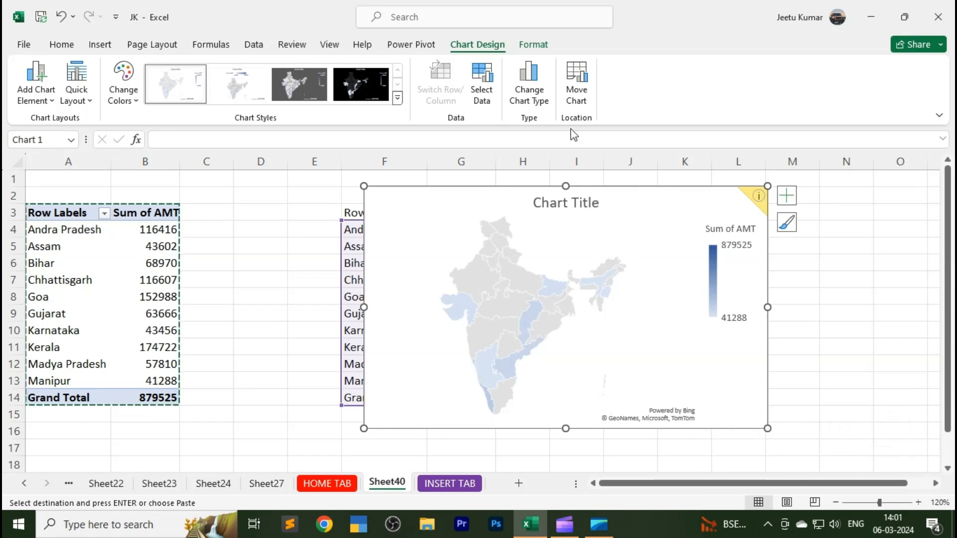
{"action": "left_click", "coordinate": [614, 232]}
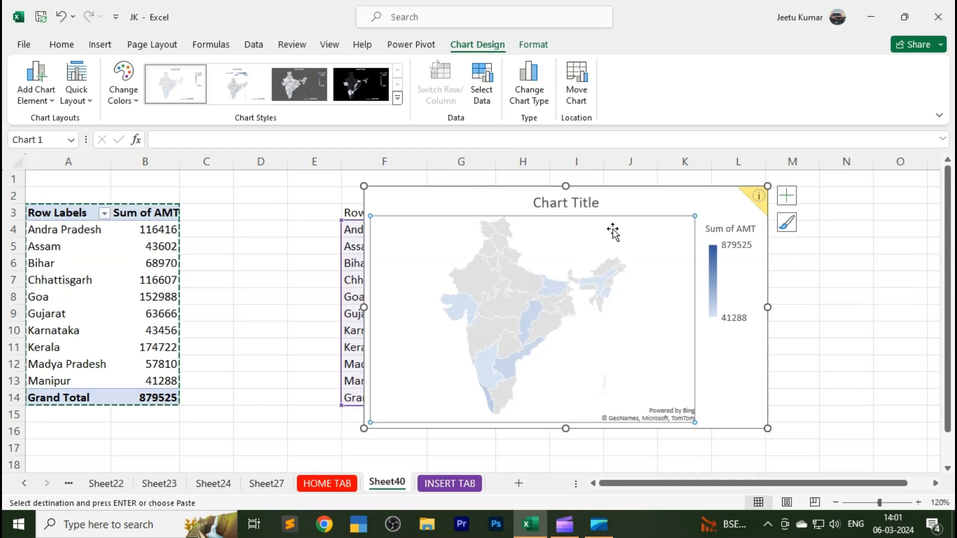
{"action": "left_click", "coordinate": [827, 313]}
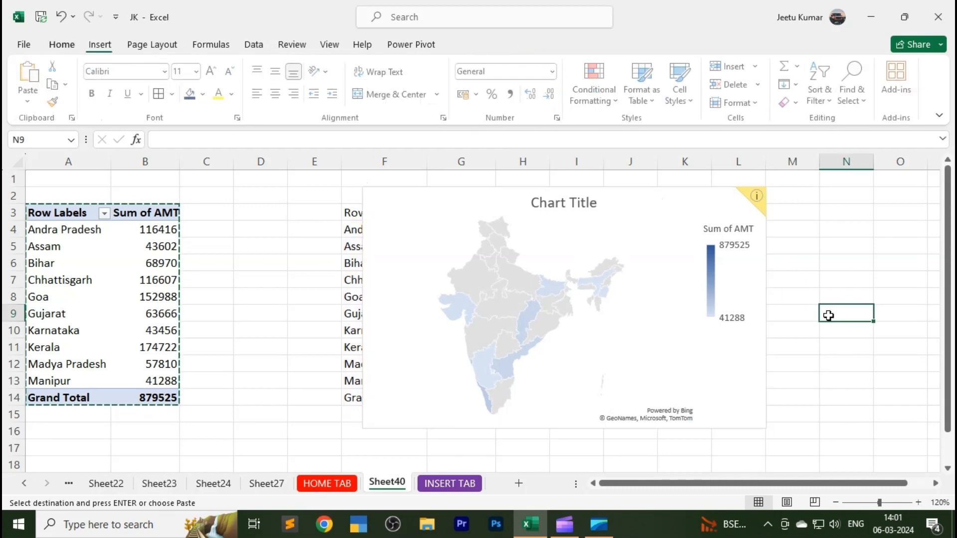
Step: Delete the Sum of AMT legend and the chart title from the map chart
{"action": "left_click", "coordinate": [730, 231]}
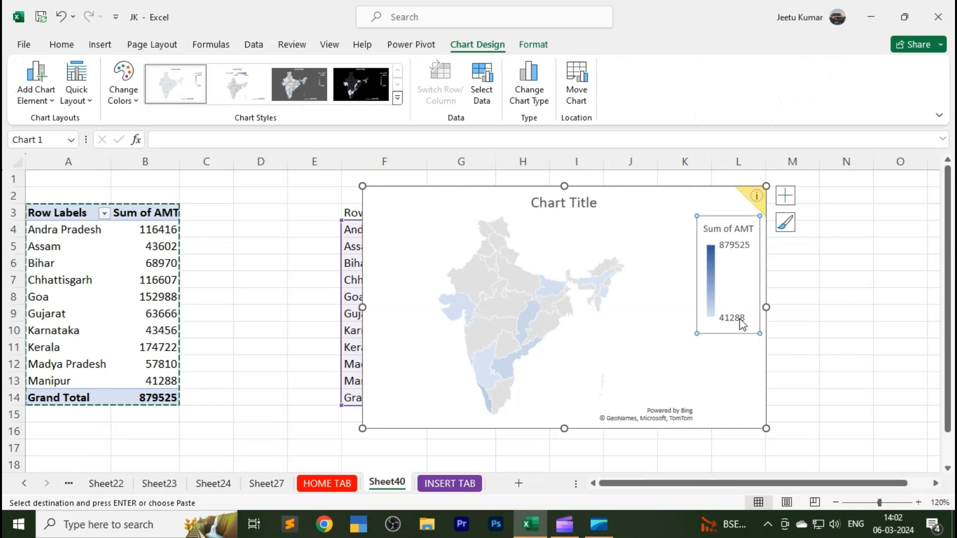
{"action": "key", "text": "Delete"}
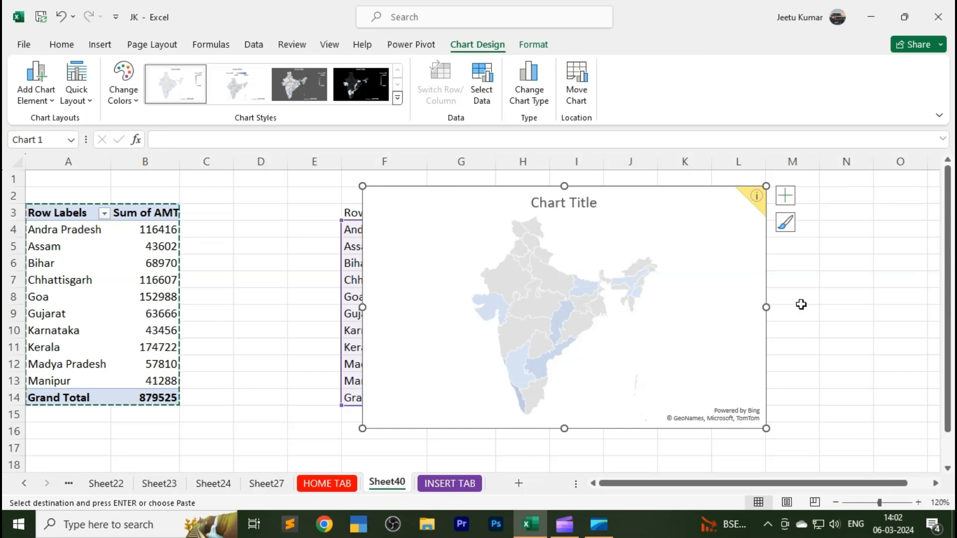
{"action": "left_click", "coordinate": [595, 203]}
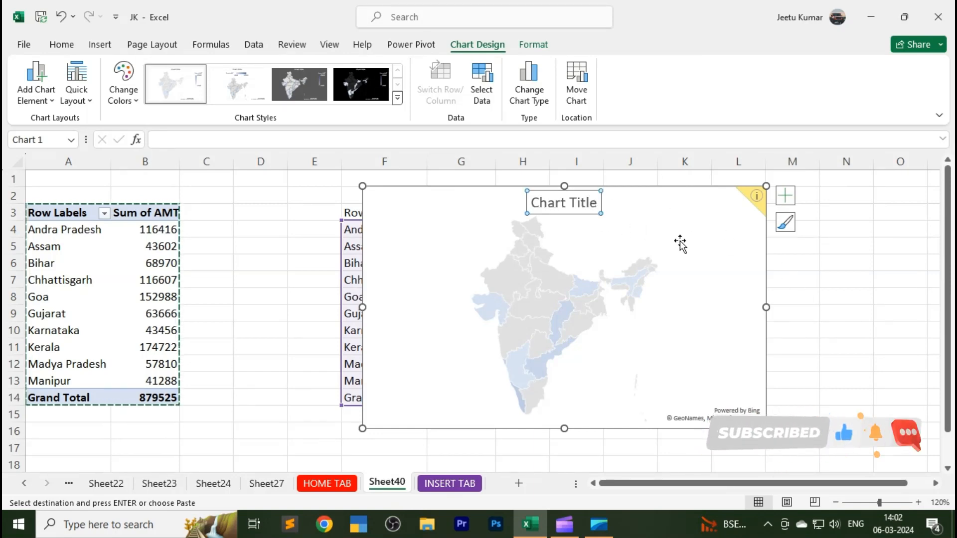
{"action": "key", "text": "Delete"}
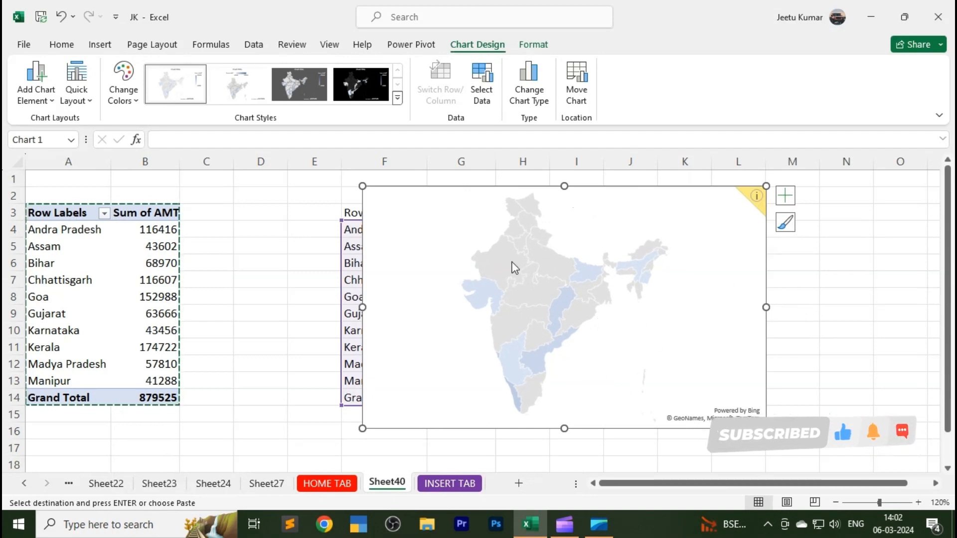
{"action": "mouse_move", "coordinate": [568, 294]}
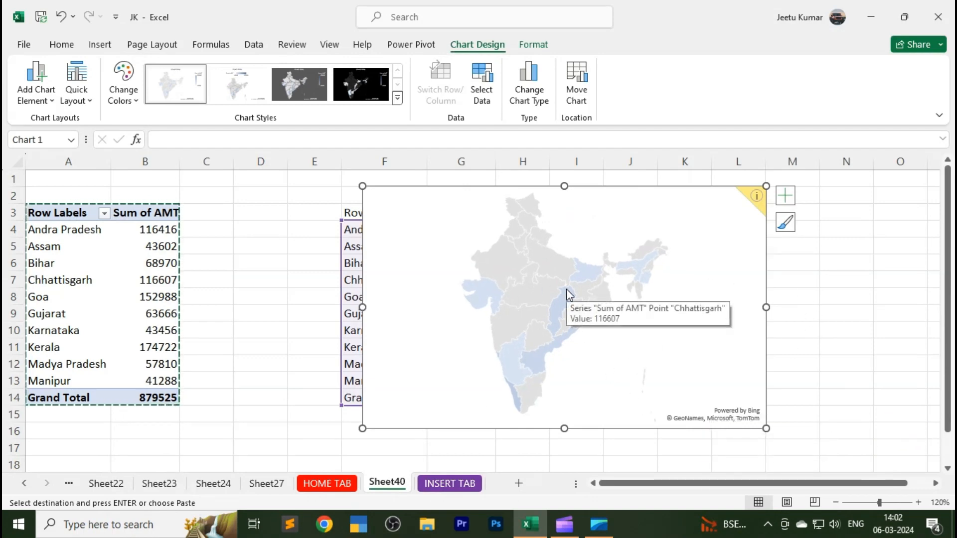
{"action": "mouse_move", "coordinate": [533, 285]}
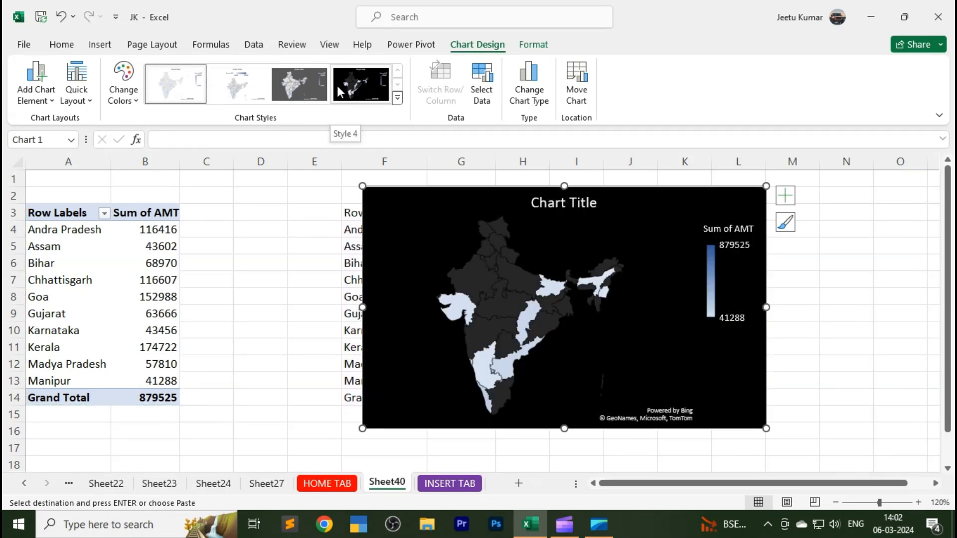
Step: Apply the dark grey chart style to the map and remove its legend and title
{"action": "left_click", "coordinate": [301, 83]}
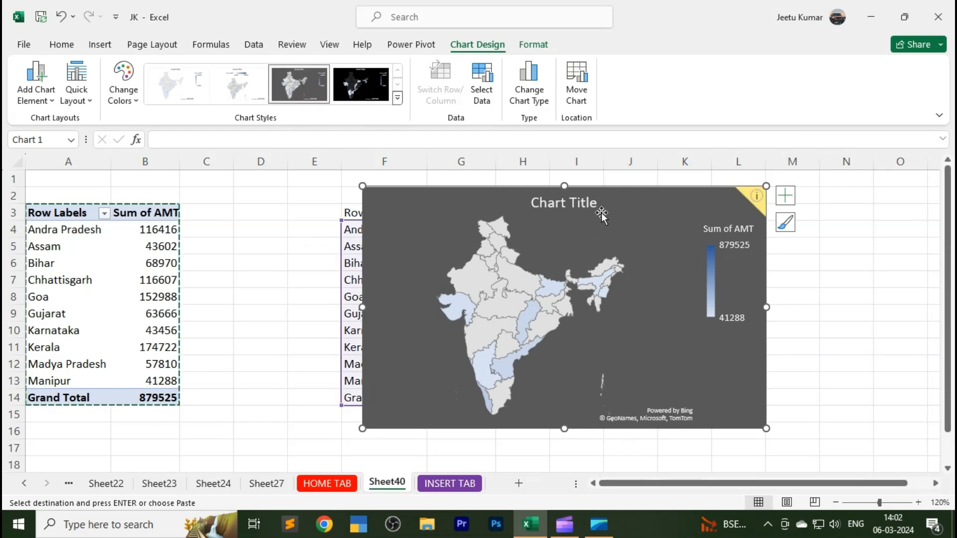
{"action": "left_click", "coordinate": [746, 287]}
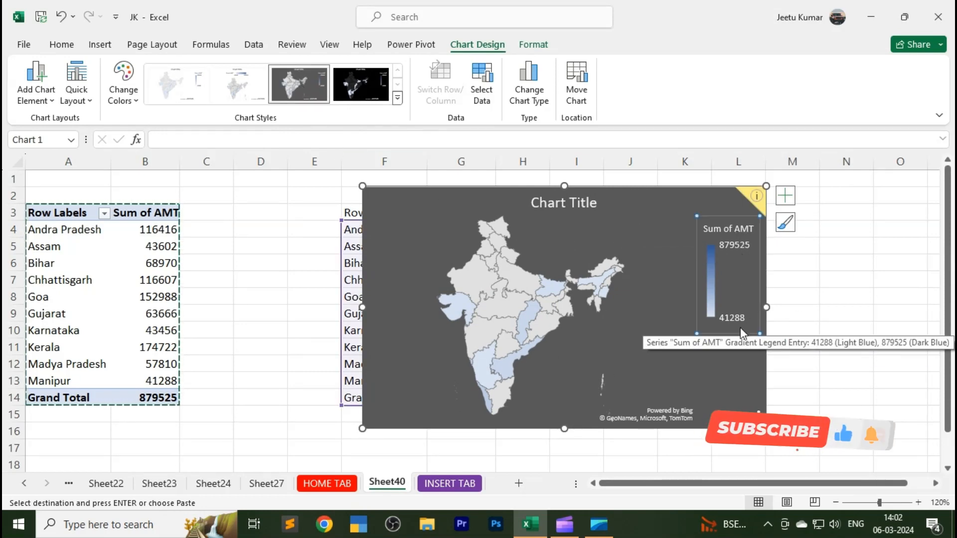
{"action": "key", "text": "Delete"}
{"action": "left_click", "coordinate": [587, 209]}
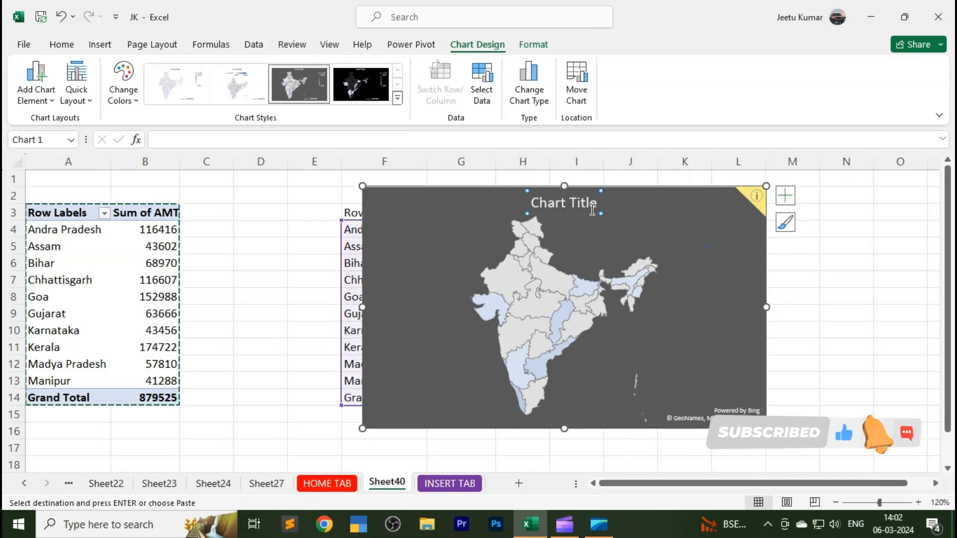
{"action": "key", "text": "Delete"}
{"action": "left_click", "coordinate": [809, 341]}
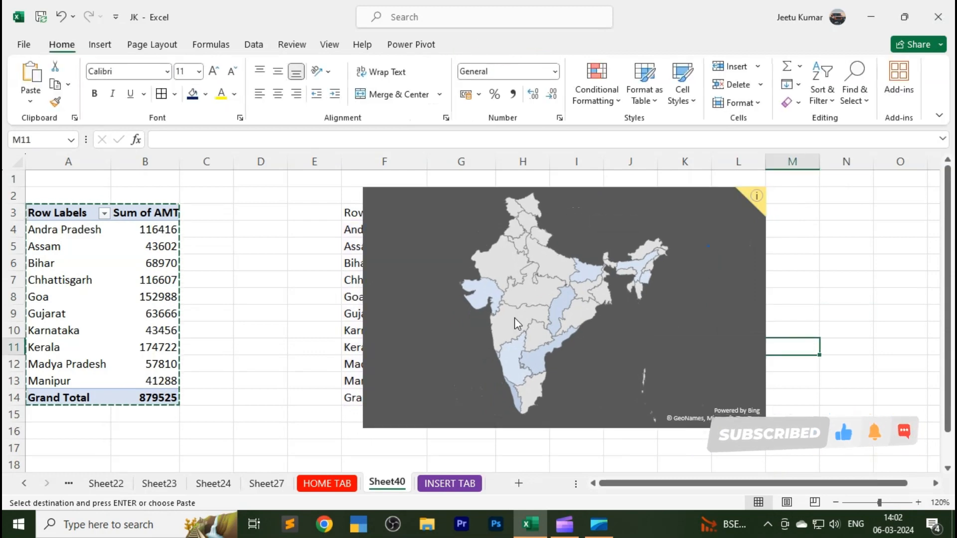
Step: Try to recolor the map chart with the colorful palette that begins with green and blue
{"action": "left_click", "coordinate": [631, 243]}
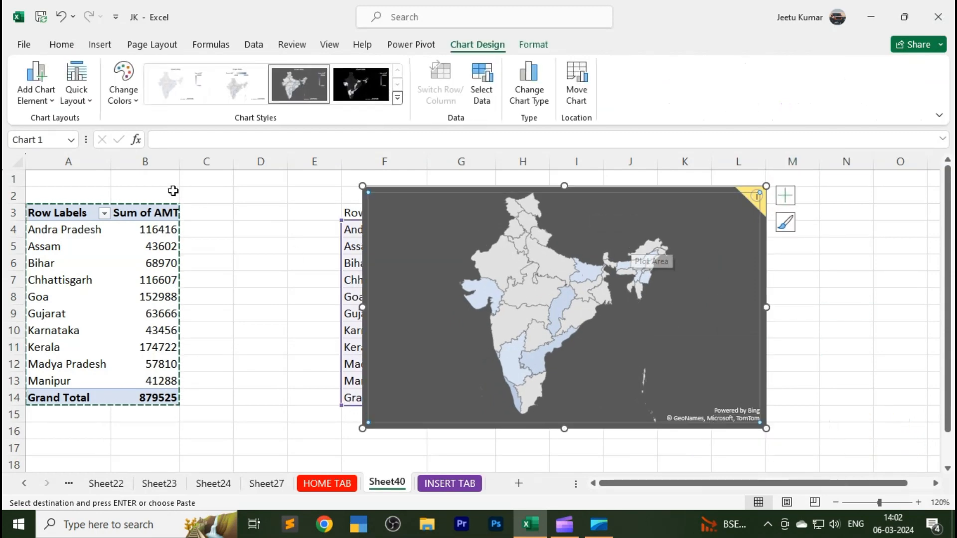
{"action": "left_click", "coordinate": [124, 86]}
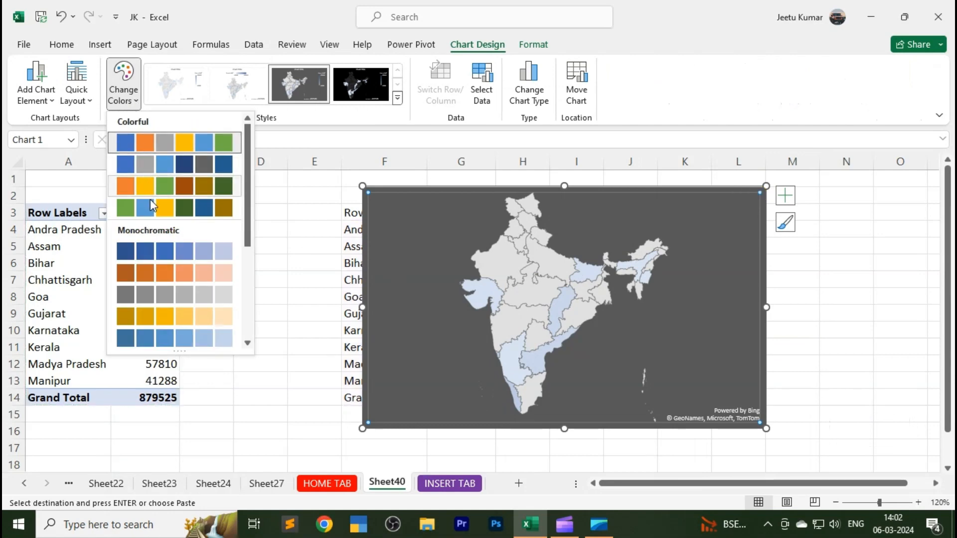
{"action": "scroll", "coordinate": [246, 185], "scroll_direction": "down", "scroll_amount": 5}
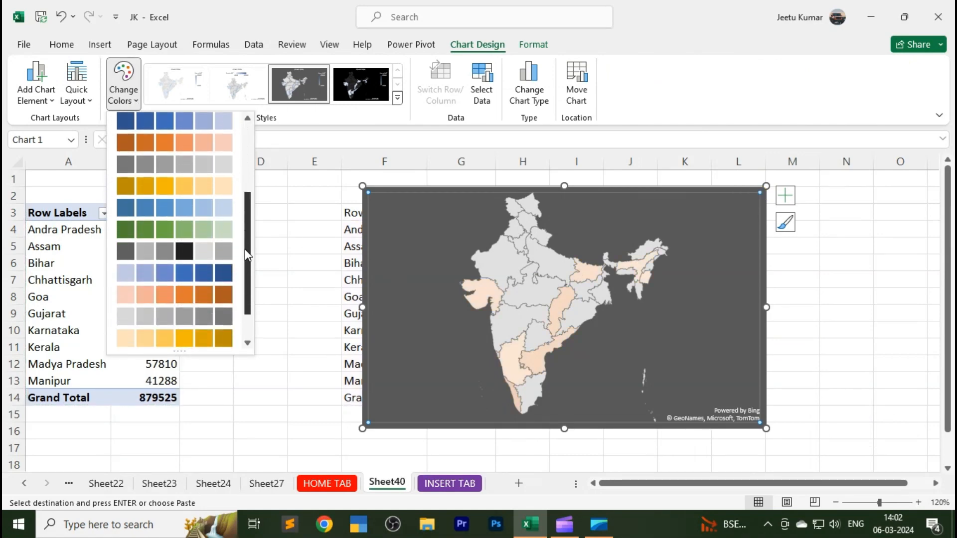
{"action": "scroll", "coordinate": [249, 323], "scroll_direction": "up", "scroll_amount": 5}
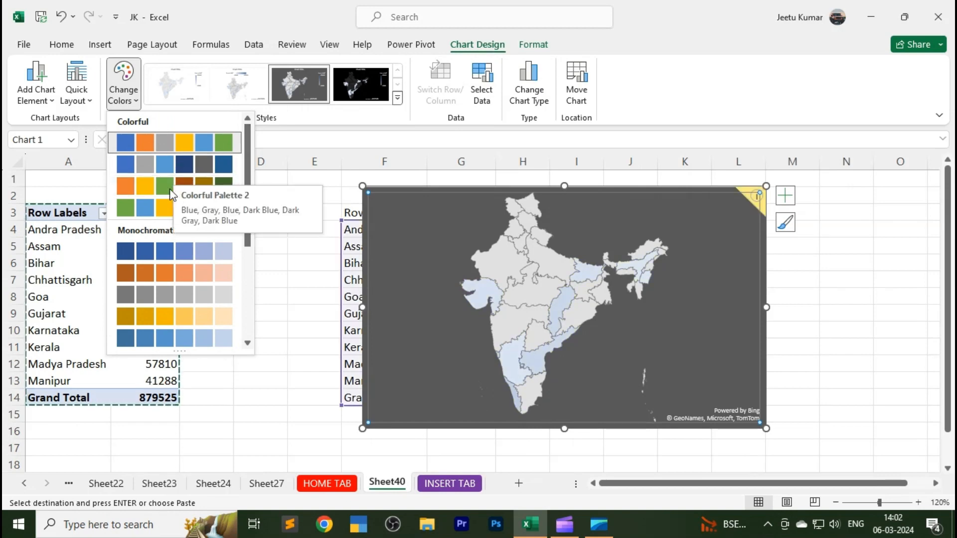
{"action": "left_click", "coordinate": [149, 206]}
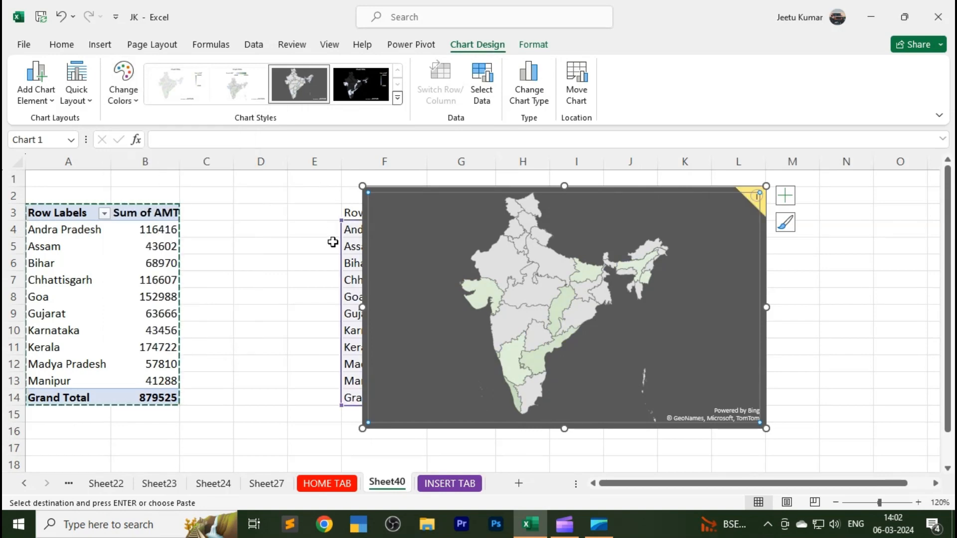
{"action": "left_click", "coordinate": [799, 331]}
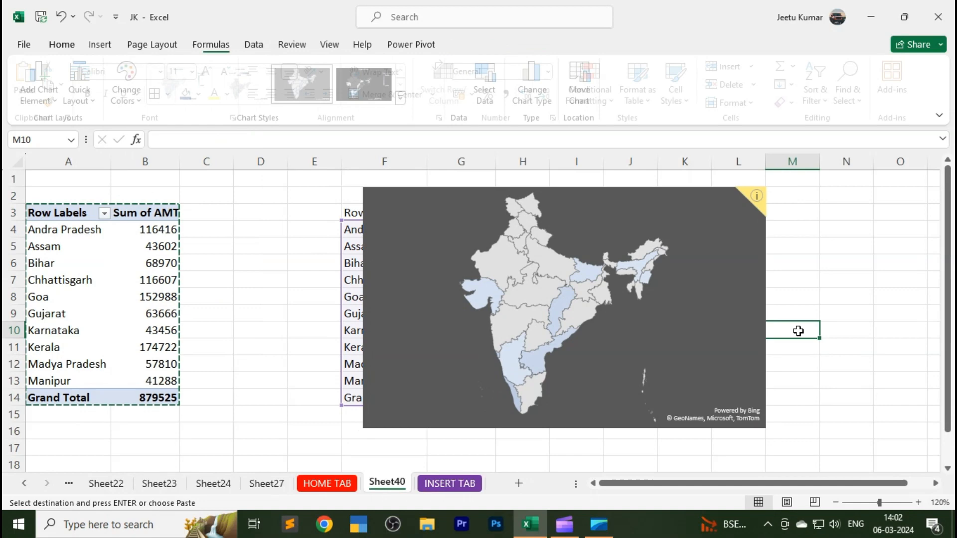
Step: Add data labels to the filled map chart
{"action": "left_click", "coordinate": [693, 294]}
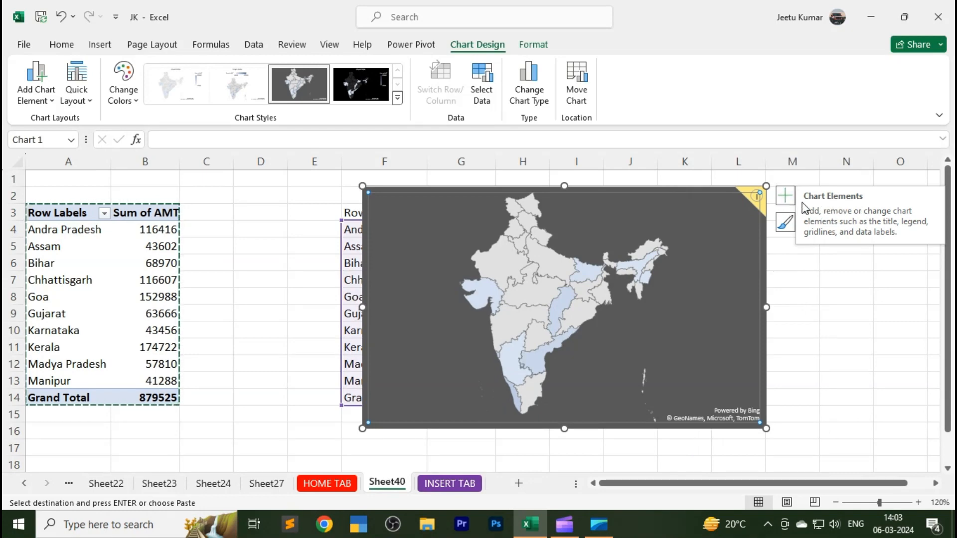
{"action": "left_click", "coordinate": [786, 202]}
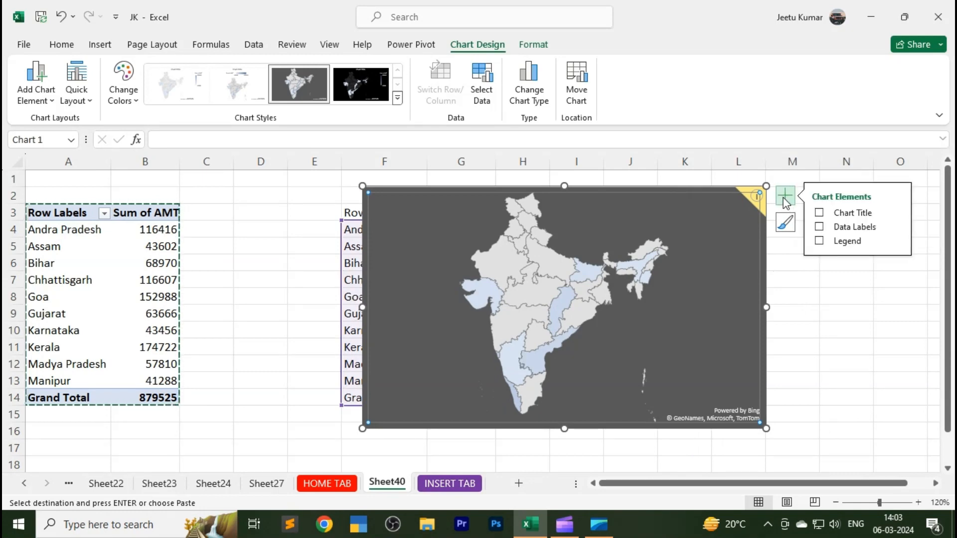
{"action": "left_click", "coordinate": [820, 228]}
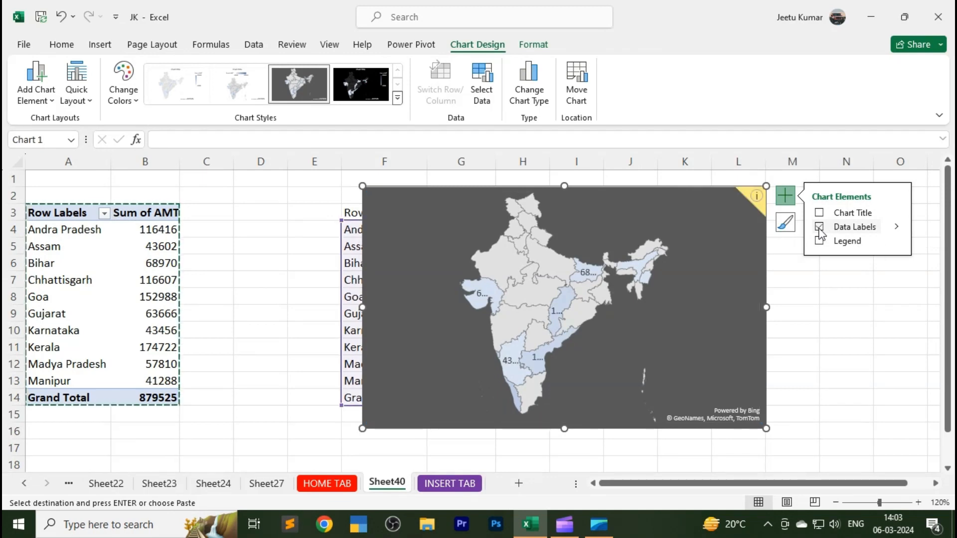
Step: Add the category name alongside the value in the Chhattisgarh data label on the map chart
{"action": "left_click", "coordinate": [520, 325]}
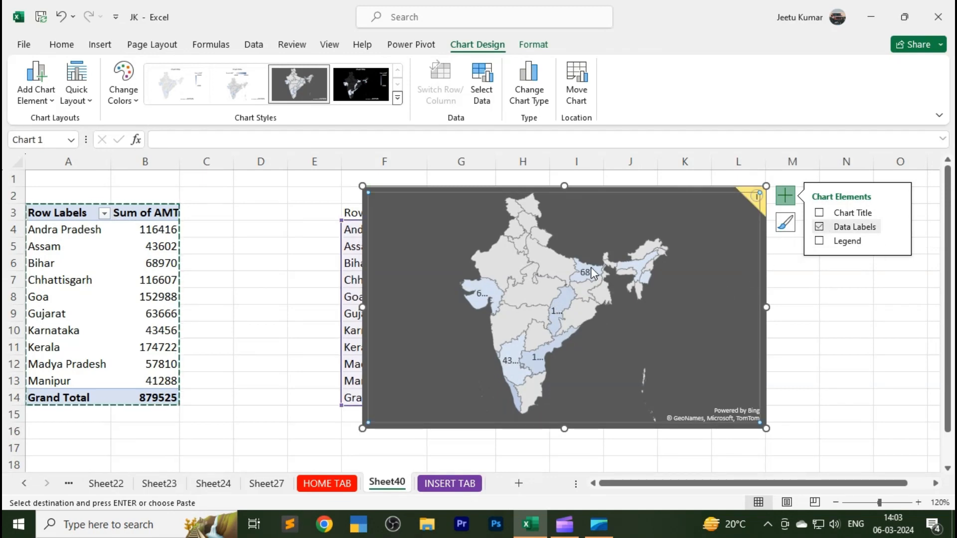
{"action": "left_click", "coordinate": [557, 311]}
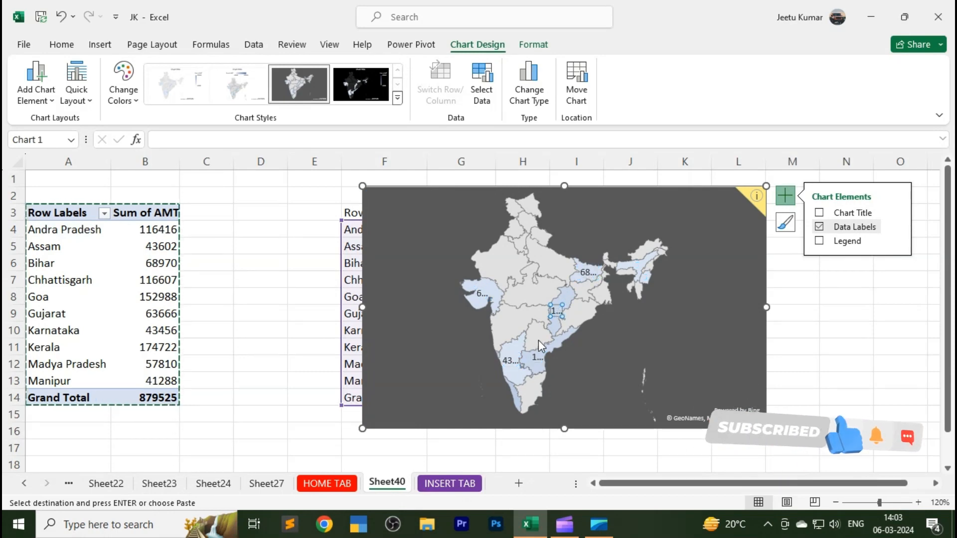
{"action": "left_click", "coordinate": [644, 277]}
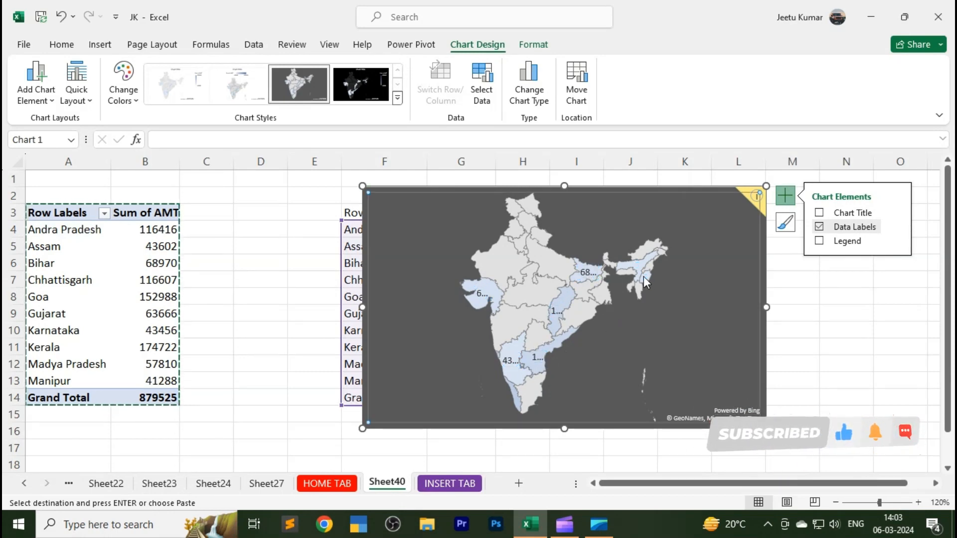
{"action": "left_click", "coordinate": [588, 278]}
{"action": "left_click", "coordinate": [559, 311]}
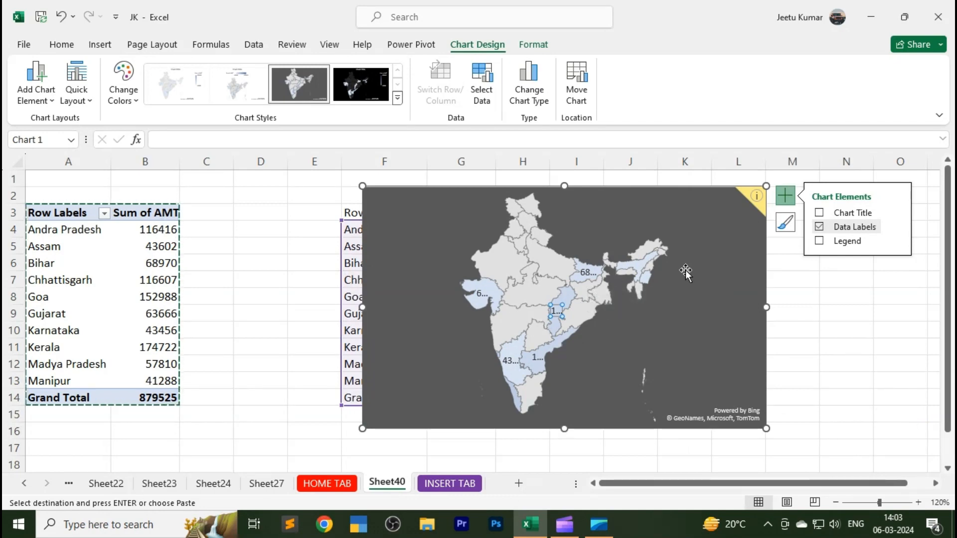
{"action": "left_click", "coordinate": [898, 228]}
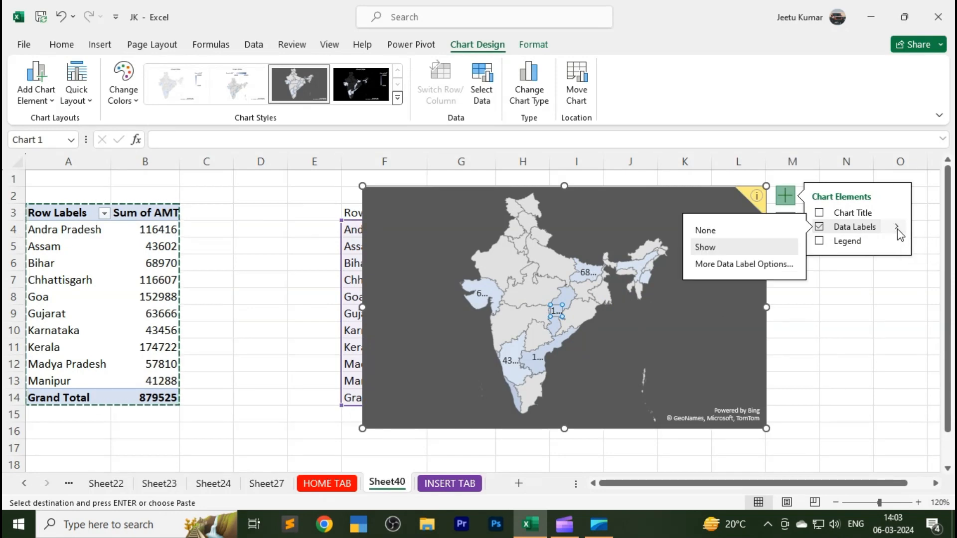
{"action": "left_click", "coordinate": [751, 265]}
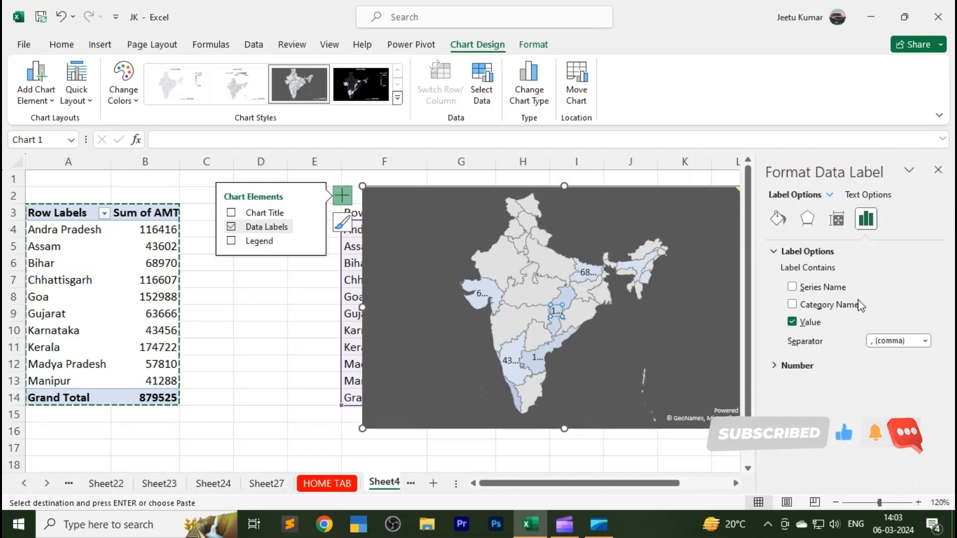
{"action": "left_click", "coordinate": [793, 305]}
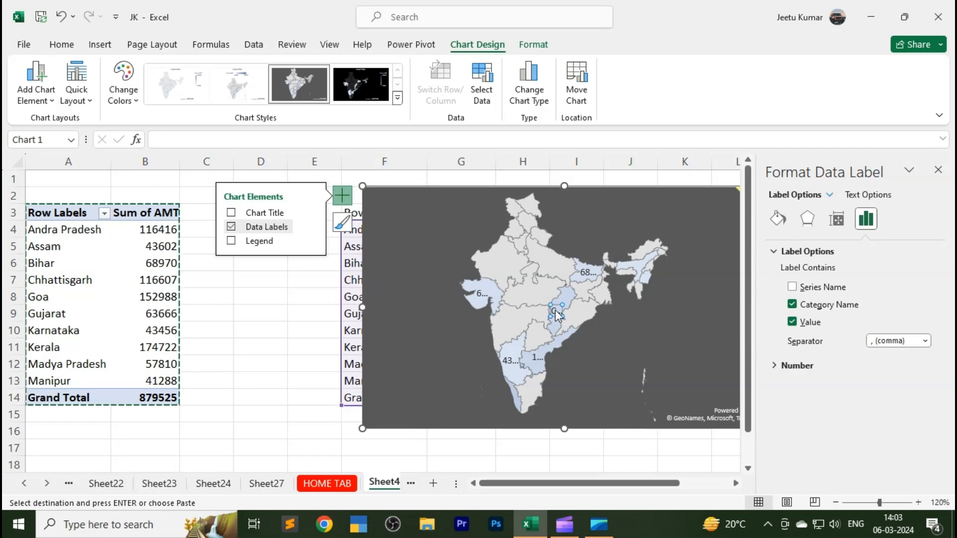
Step: Remove the value from the Bihar data label, then close the data label formatting options
{"action": "left_click", "coordinate": [588, 274]}
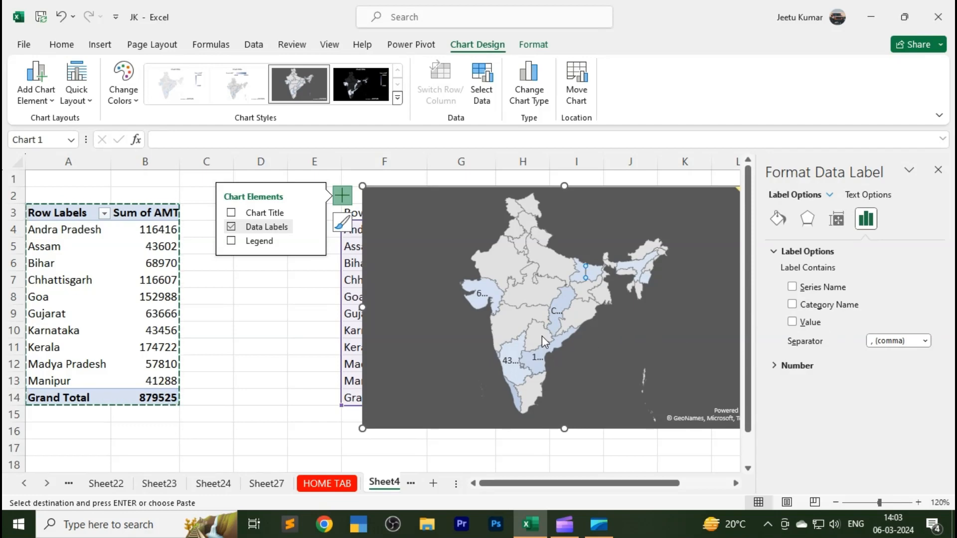
{"action": "left_click", "coordinate": [555, 314]}
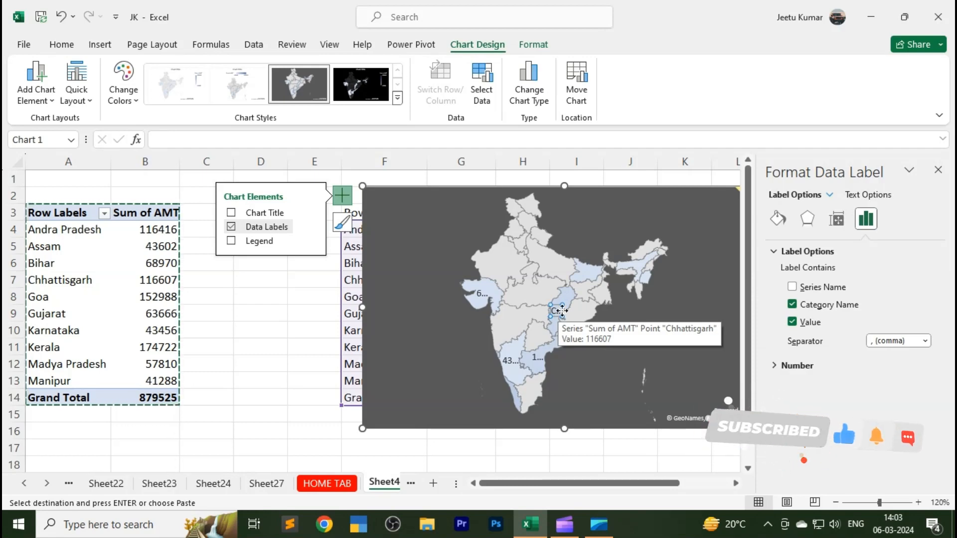
{"action": "mouse_move", "coordinate": [479, 296]}
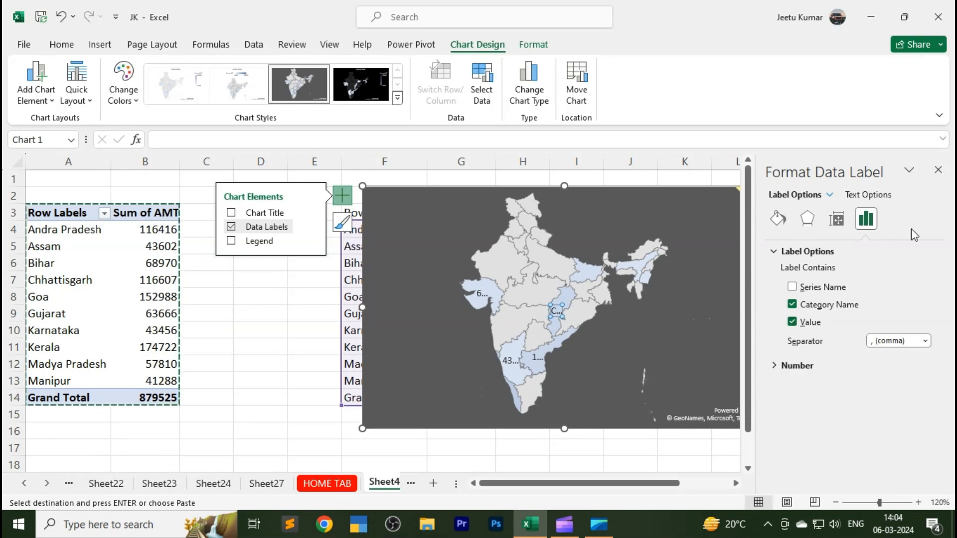
{"action": "left_click", "coordinate": [937, 170]}
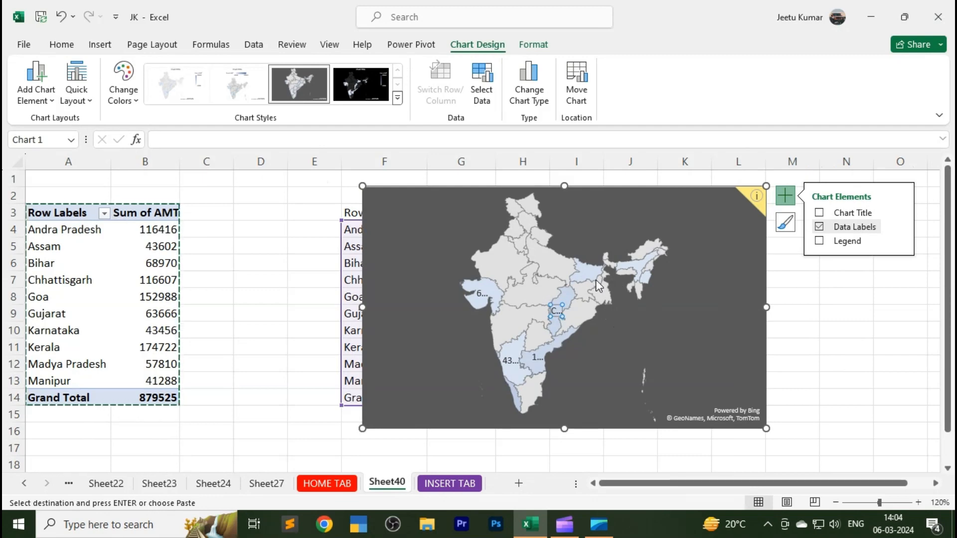
{"action": "mouse_move", "coordinate": [578, 276]}
{"action": "left_click", "coordinate": [847, 330]}
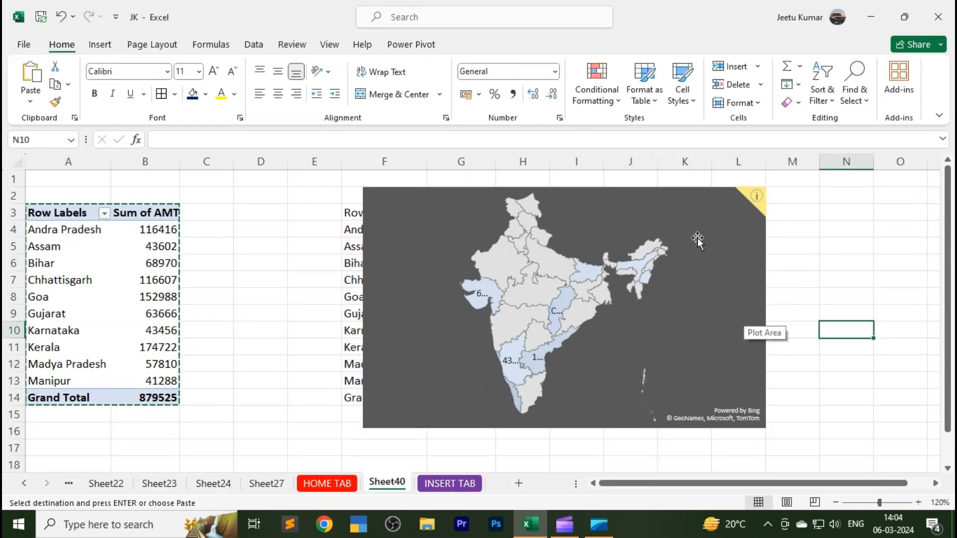
{"action": "left_click", "coordinate": [742, 228]}
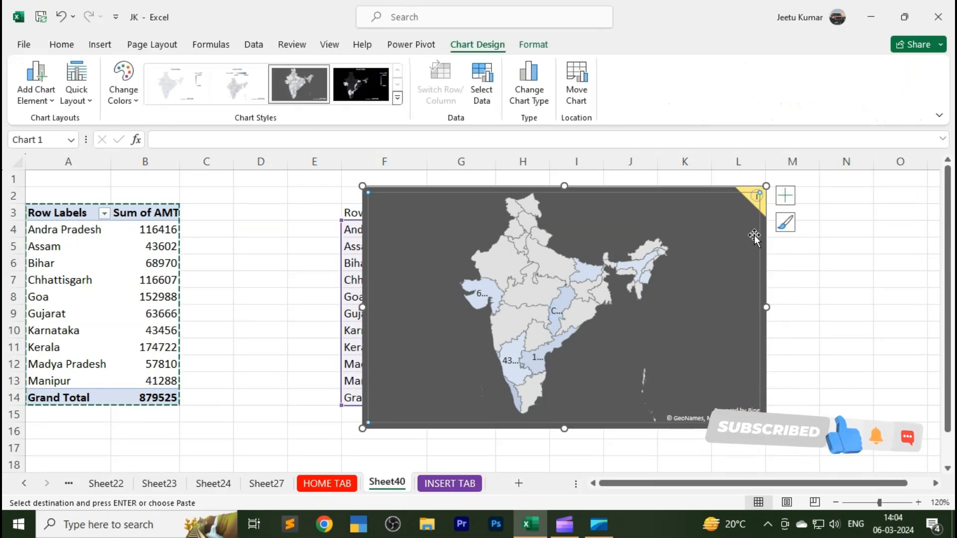
{"action": "left_click", "coordinate": [837, 292]}
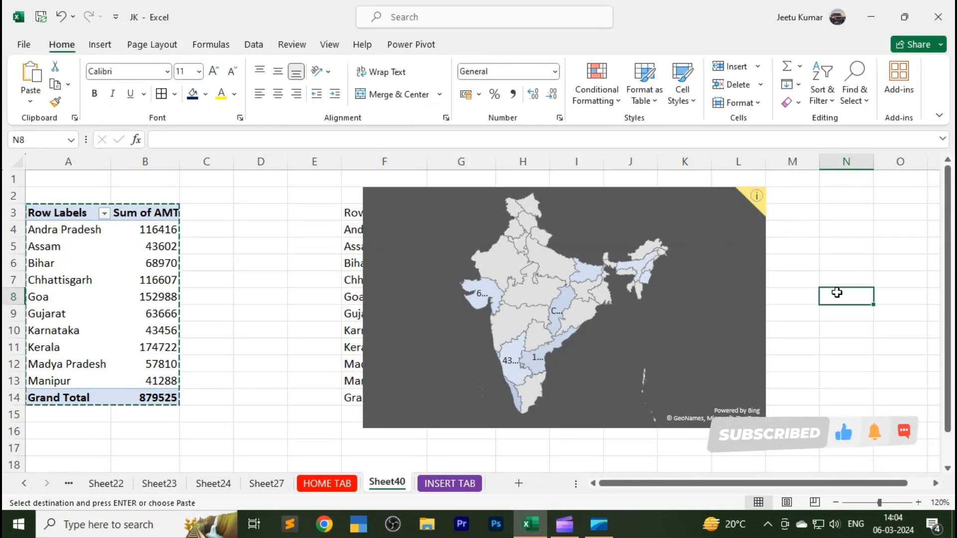
{"action": "left_click", "coordinate": [835, 257]}
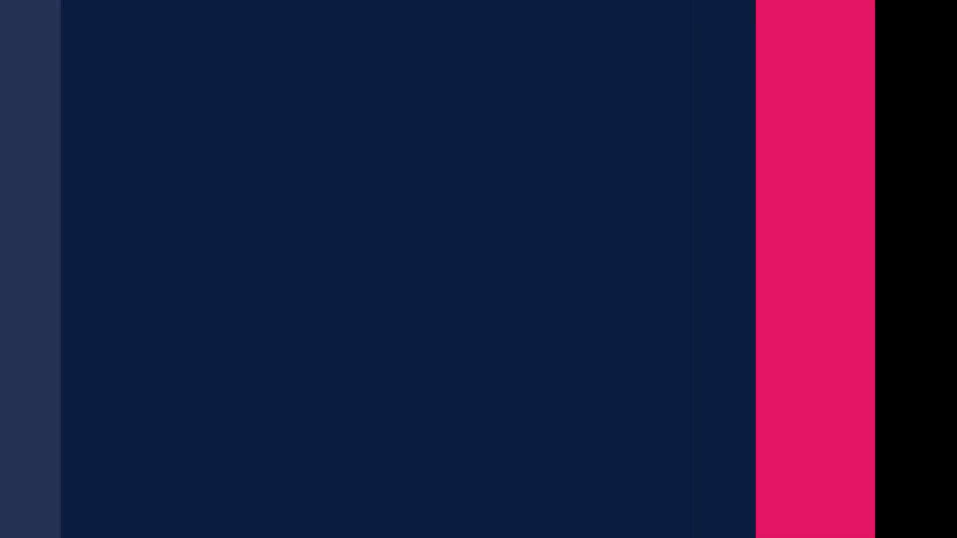